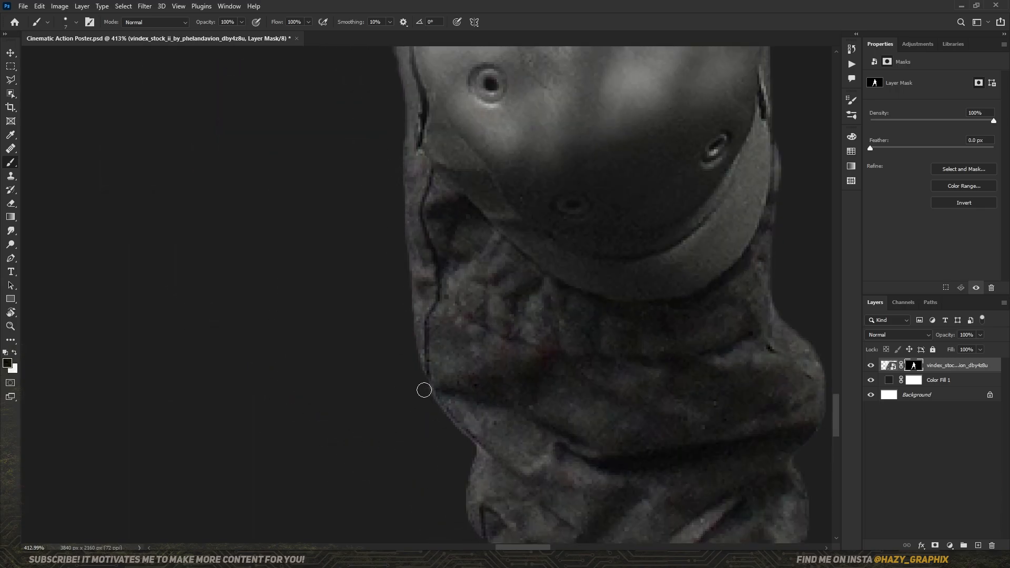
Paint away leftover background along the edge of the masked soldier's leg around the knee pad
drag(400, 157, 546, 288)
scroll(428, 297, up, 5)
scroll(428, 298, down, 5)
scroll(457, 211, up, 5)
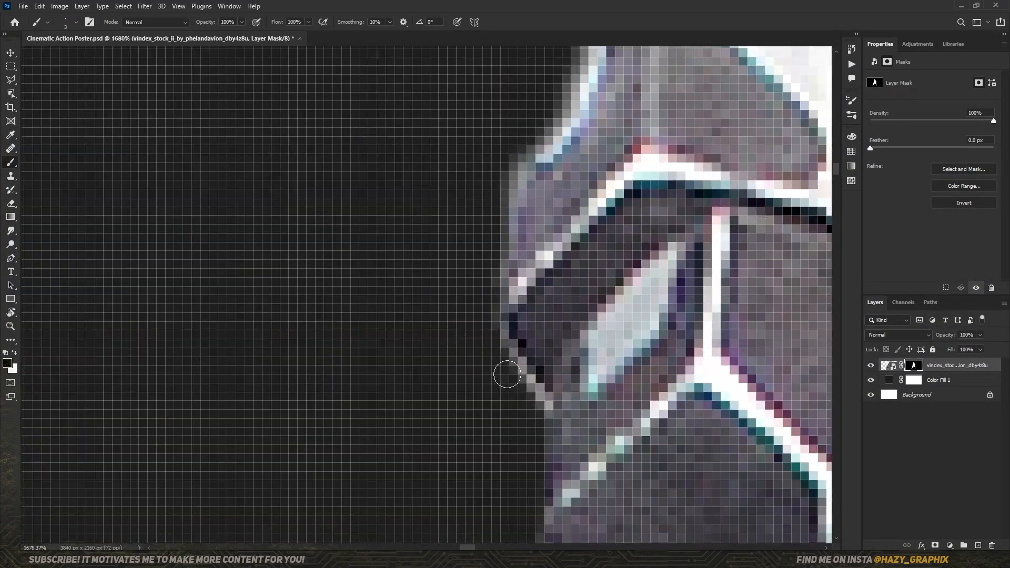
Clean up the soldier's layer mask by brushing black along the jagged edge of the helmet
scroll(526, 476, down, 4)
drag(578, 79, 385, 372)
drag(252, 329, 453, 316)
mouse_move(494, 69)
mouse_down()
mouse_move(547, 196)
mouse_move(545, 347)
mouse_up()
drag(545, 348, 546, 187)
drag(500, 415, 599, 258)
drag(710, 337, 417, 310)
drag(529, 383, 294, 226)
scroll(348, 293, up, 2)
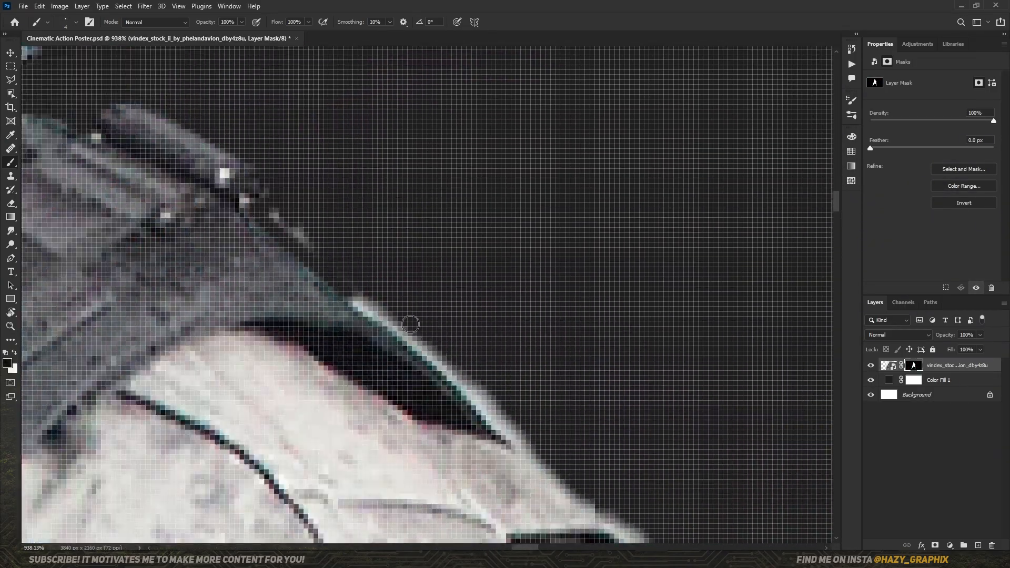
Mask out the light fringe along the soldier's shoulder strap and upper sleeve
drag(778, 525, 466, 269)
scroll(466, 269, down, 3)
drag(631, 447, 496, 257)
drag(605, 505, 433, 295)
drag(579, 473, 400, 236)
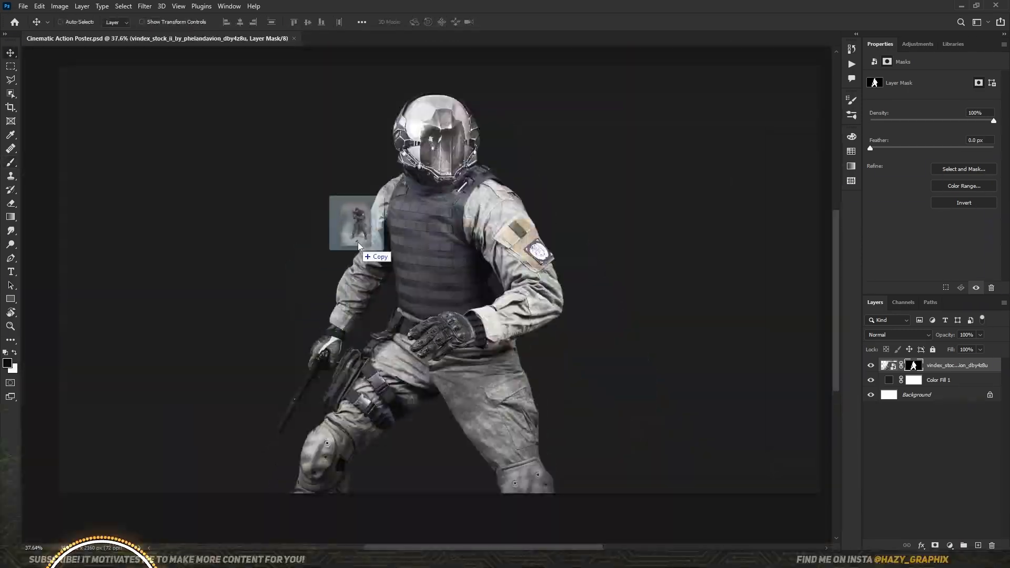
Place the cqb_stock_iv soldier photo in the document and mask out its background using Select Subject
drag(180, 118, 295, 263)
key(Return)
key(w)
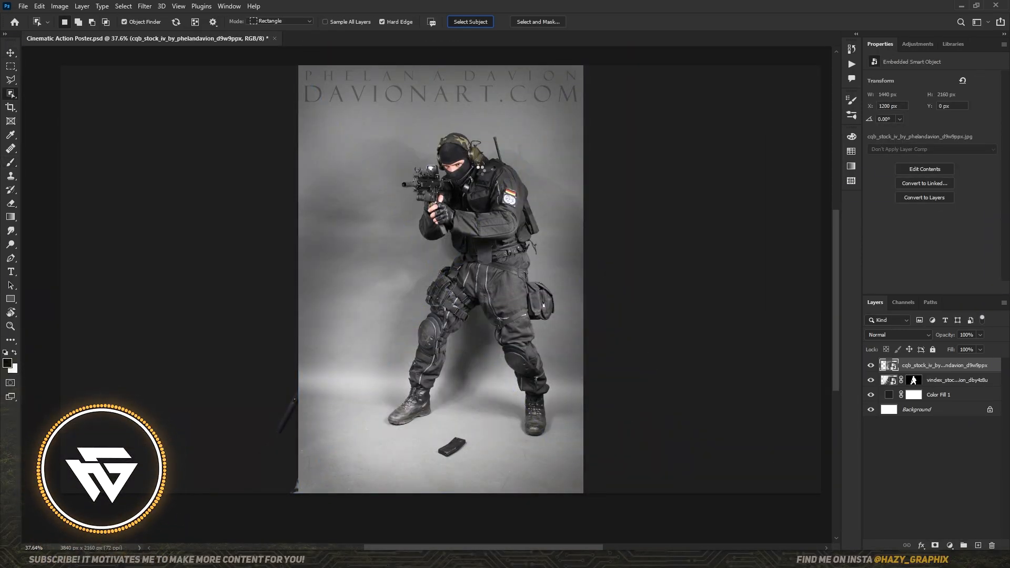
click(935, 545)
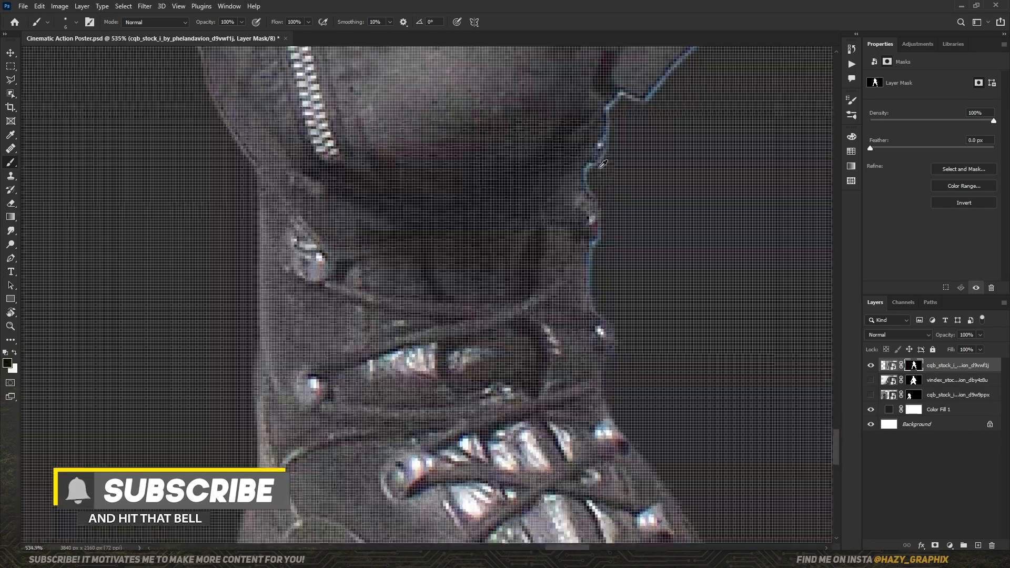
Remove the remaining fringe around the boot on the cqb_stock_i soldier's layer mask
drag(600, 167, 626, 98)
mouse_move(628, 99)
mouse_down()
mouse_move(473, 288)
mouse_move(573, 187)
mouse_up()
scroll(522, 311, down, 4)
scroll(417, 340, up, 2)
drag(416, 84, 414, 263)
scroll(338, 169, up, 5)
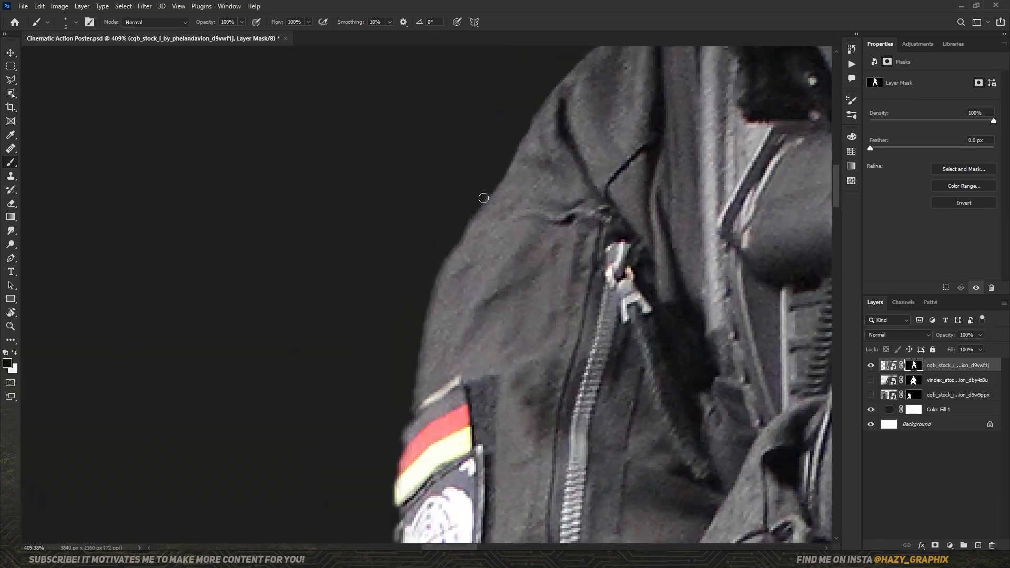
Refine the cqb_stock_i soldier's mask along the shoulder, sleeve and gear edges with brush strokes
drag(483, 198, 410, 414)
drag(411, 415, 521, 158)
mouse_move(504, 380)
mouse_down()
mouse_move(509, 279)
mouse_move(564, 126)
mouse_up()
drag(576, 179, 555, 303)
drag(584, 453, 480, 282)
drag(450, 203, 528, 326)
alt+right_click(639, 391)
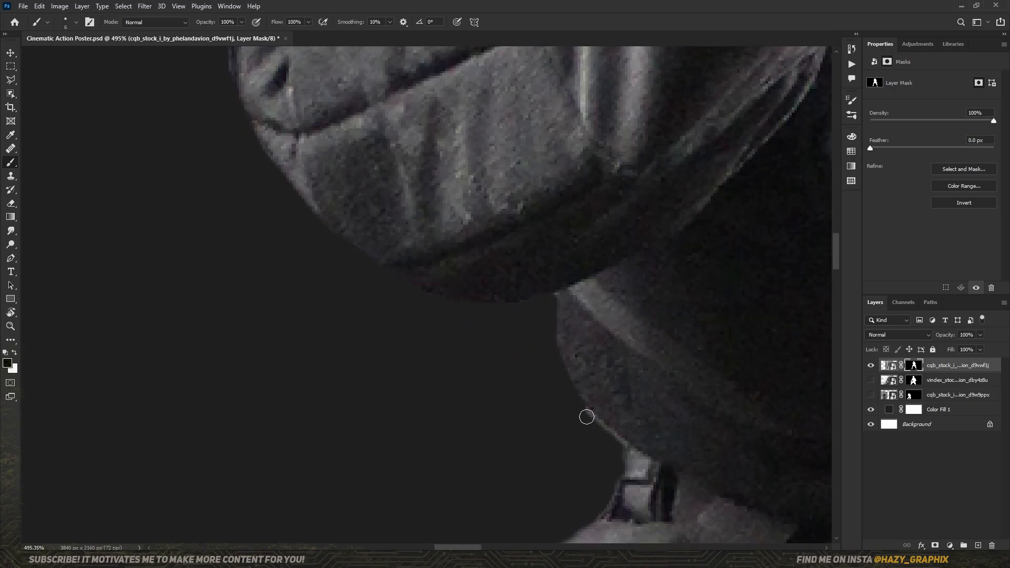
key(x)
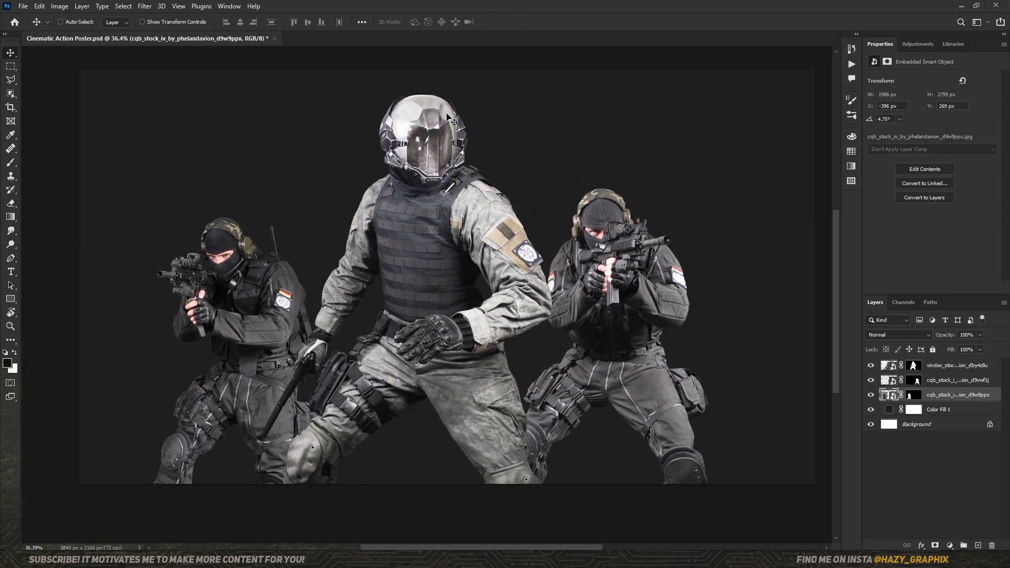
Free-transform the right-hand soldier to about 1870 × 2718 px at 2.29° and nudge him slightly down
ctrl+click(620, 351)
key(ctrl+t)
key(Return)
drag(661, 349, 661, 354)
ctrl+click(253, 342)
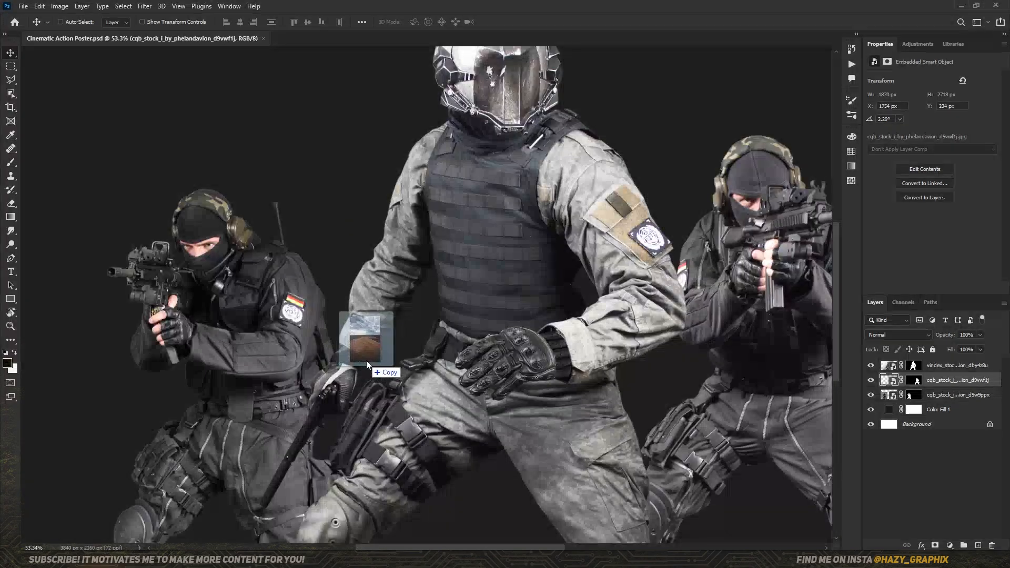
Place the pexels-ruslan-ataev-19747229 photo and scale it to 97.64% so its sky fills the canvas width
drag(366, 360, 497, 100)
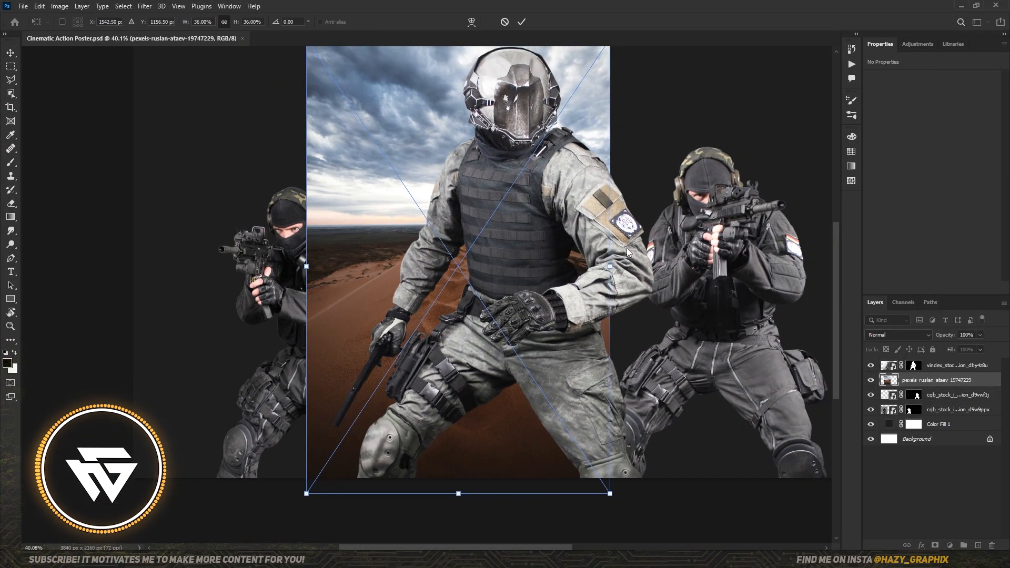
drag(666, 257, 705, 256)
scroll(615, 245, down, 4)
drag(583, 251, 753, 279)
click(521, 22)
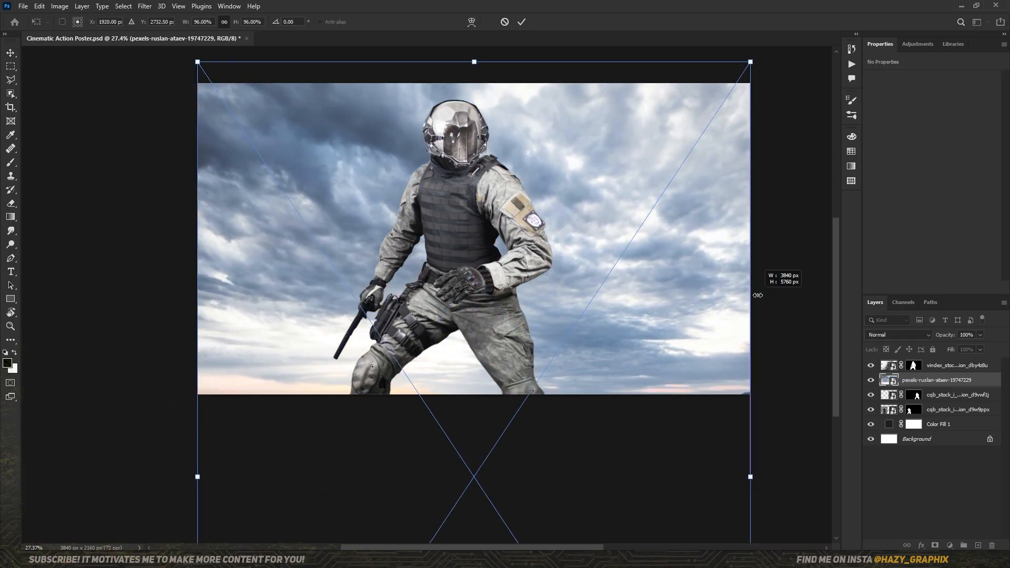
drag(757, 295, 762, 295)
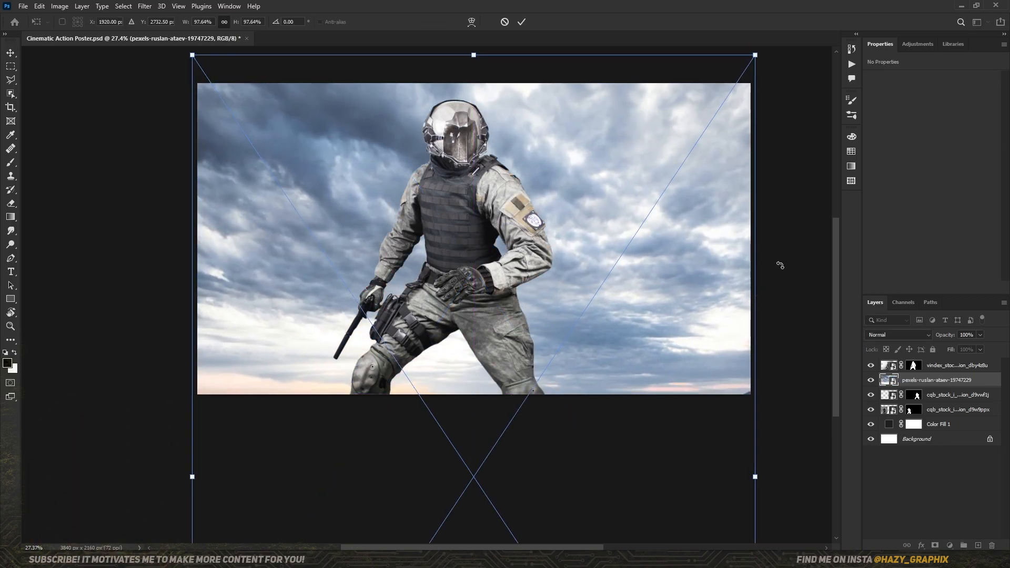
key(Return)
Move the sky photo up to meet the canvas top and place its layer beneath all three soldiers
drag(581, 202, 580, 174)
scroll(558, 173, up, 2)
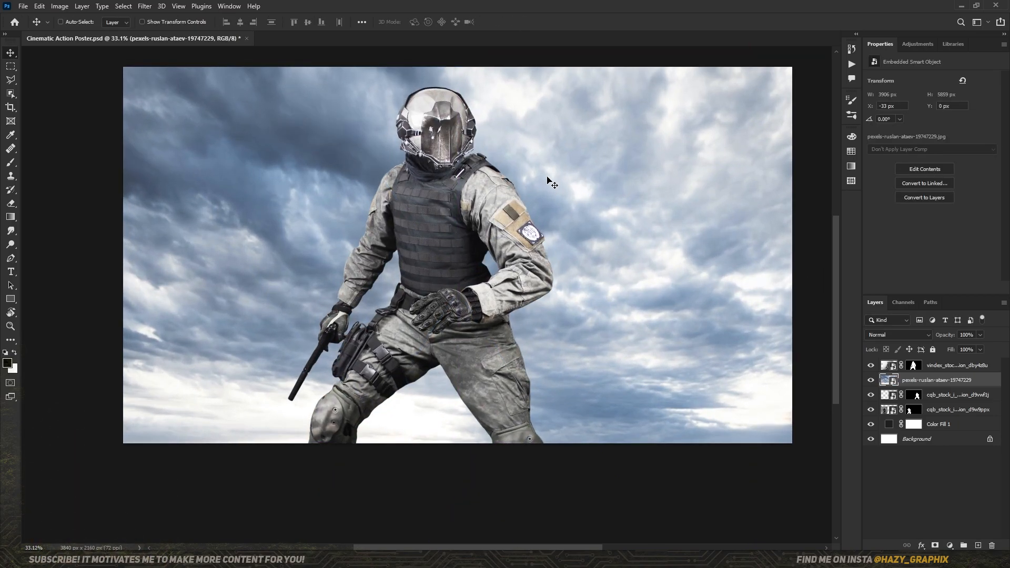
scroll(509, 258, up, 1)
drag(509, 257, 490, 270)
click(928, 409)
drag(940, 378, 946, 417)
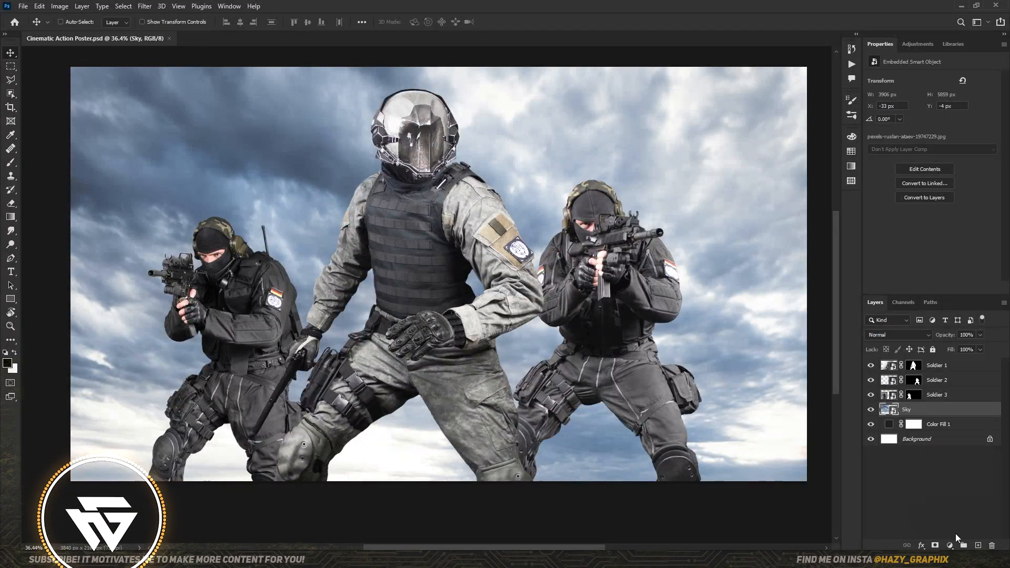
Darken the Sky layer with a clipped Levels adjustment, setting the output white level to 79
click(949, 544)
click(939, 397)
drag(994, 188, 918, 188)
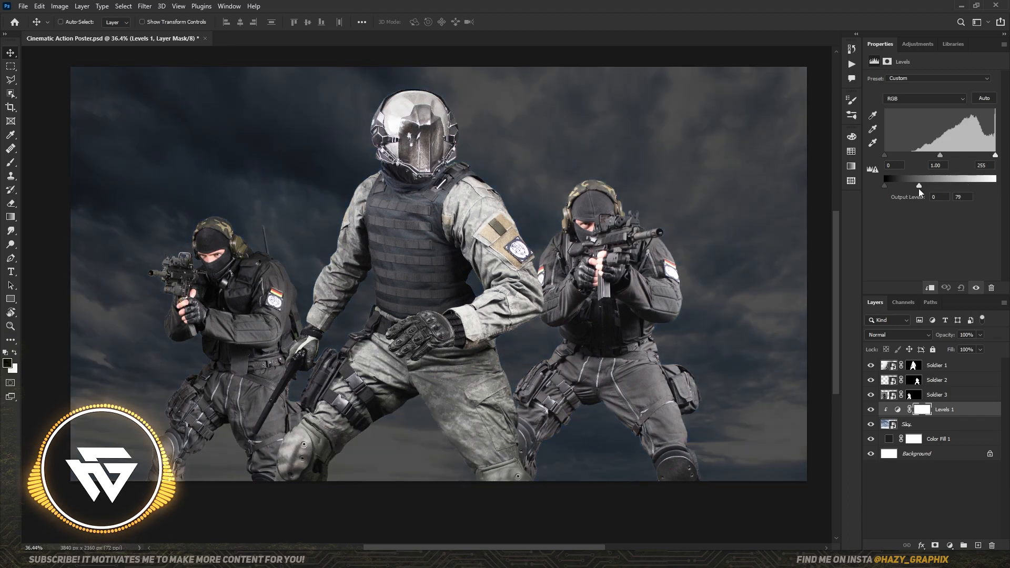
Desaturate the sky with a Hue/Saturation adjustment and add a Color Balance adjustment above it
click(949, 545)
click(939, 442)
drag(895, 140, 868, 140)
click(949, 545)
click(939, 447)
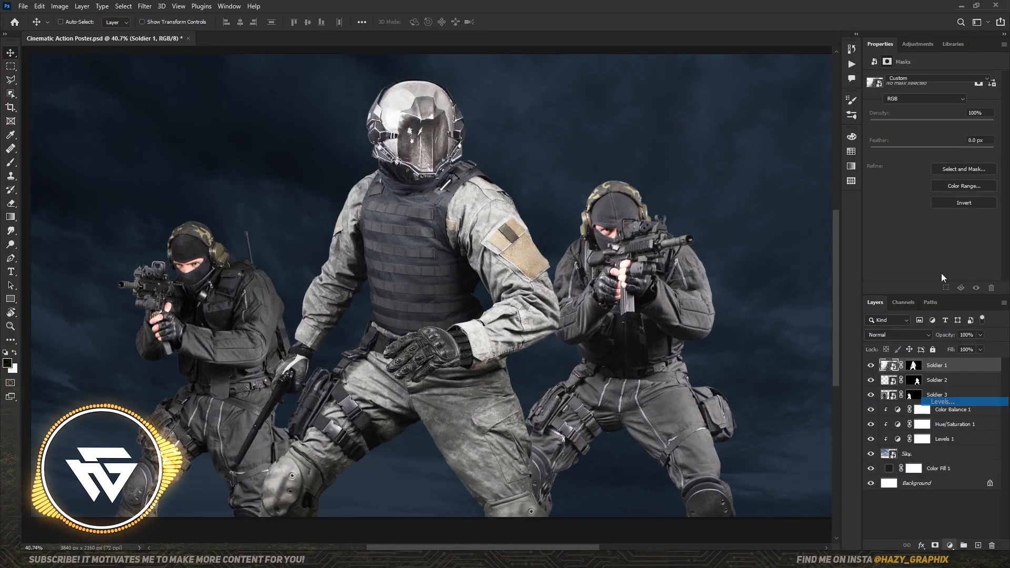
Clip Levels with output white 62 to Soldier 1, plus Color Balance with Cyan-Red -19 and Yellow-Blue +16
key(ctrl+alt+g)
drag(995, 186, 911, 191)
click(949, 545)
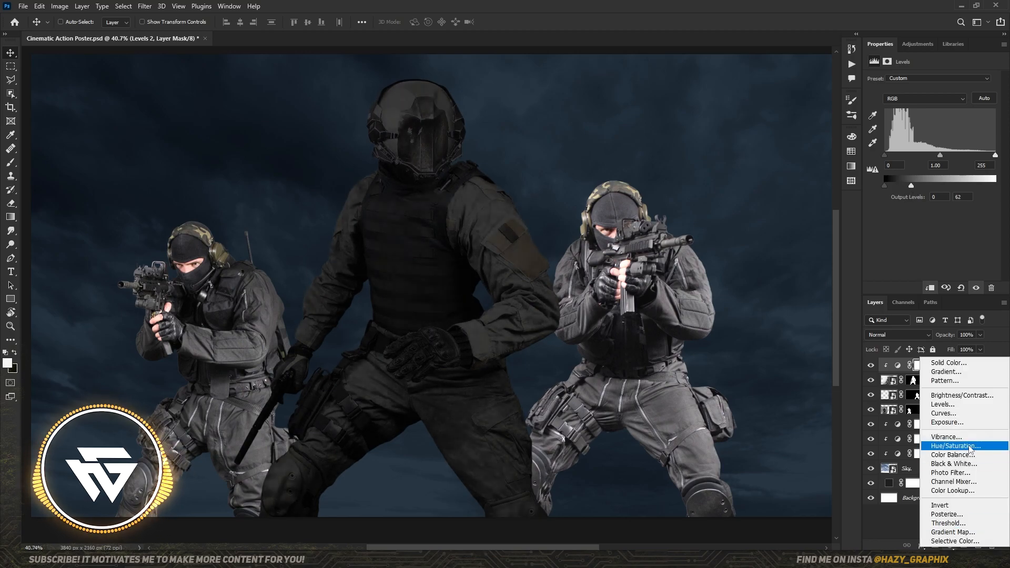
click(944, 429)
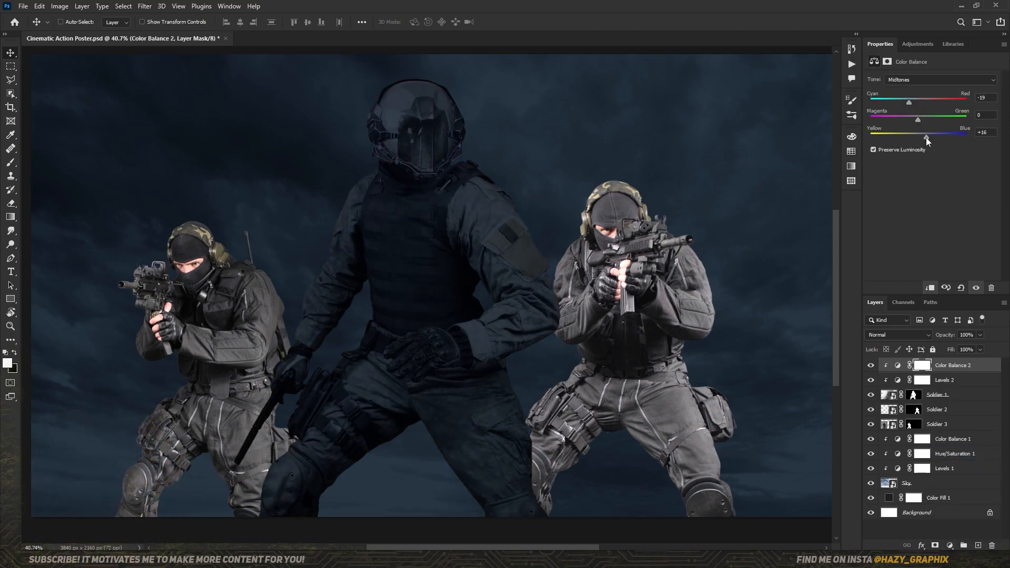
Set the output white level of Soldier 1's Levels adjustment to 42
click(944, 380)
drag(911, 186, 902, 186)
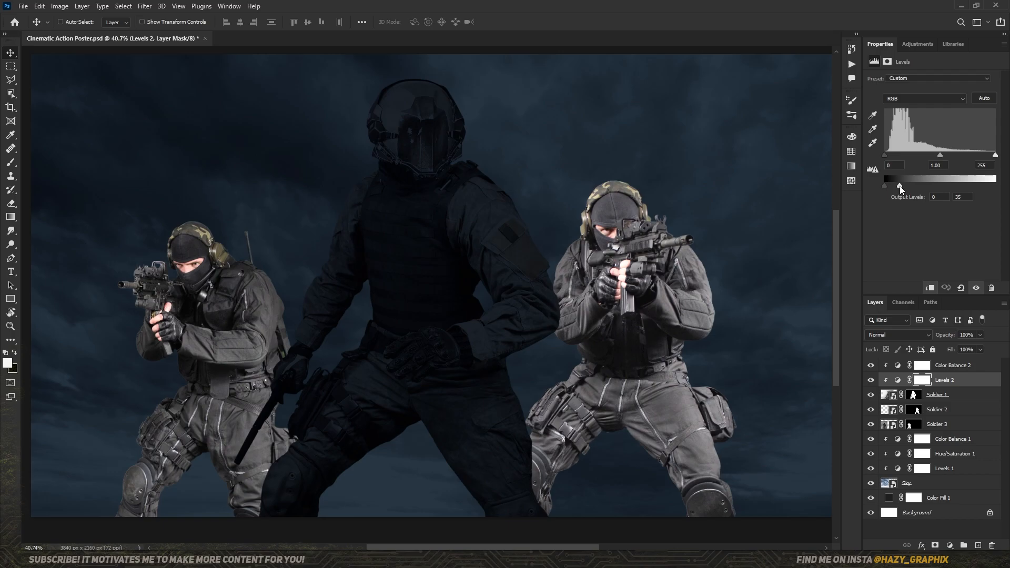
key(ctrl+z)
key(ctrl+shift+z)
scroll(581, 340, down, 1)
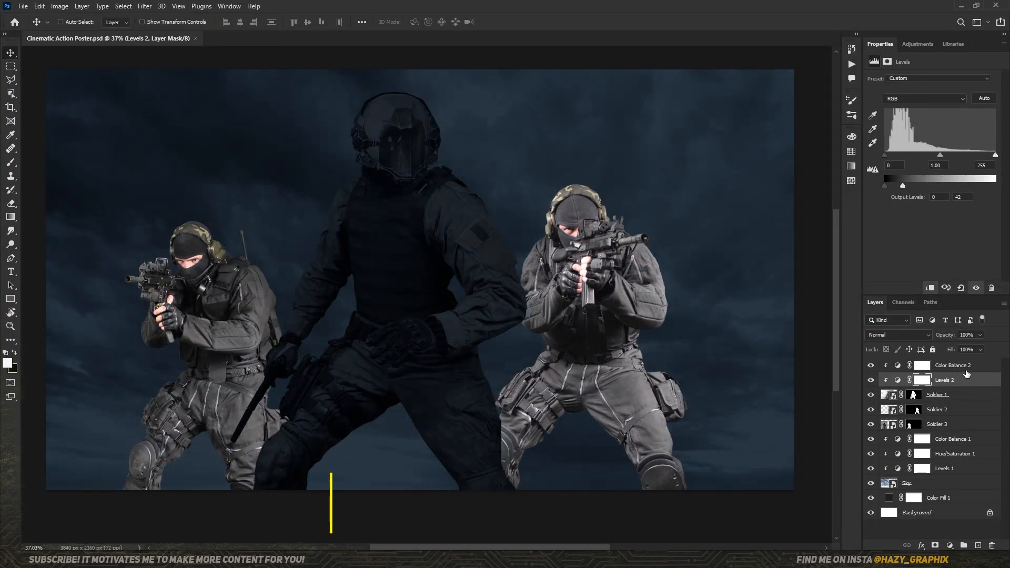
Duplicate Soldier 1's Color Balance and Levels adjustments and clip the copies to Soldier 2 and Soldier 3
shift+click(966, 369)
drag(963, 381, 974, 447)
key(ctrl+alt+g)
click(974, 424)
shift+click(975, 412)
key(ctrl+alt+g)
drag(499, 230, 515, 254)
drag(538, 387, 553, 356)
scroll(316, 330, down, 1)
scroll(461, 283, up, 1)
drag(638, 334, 624, 343)
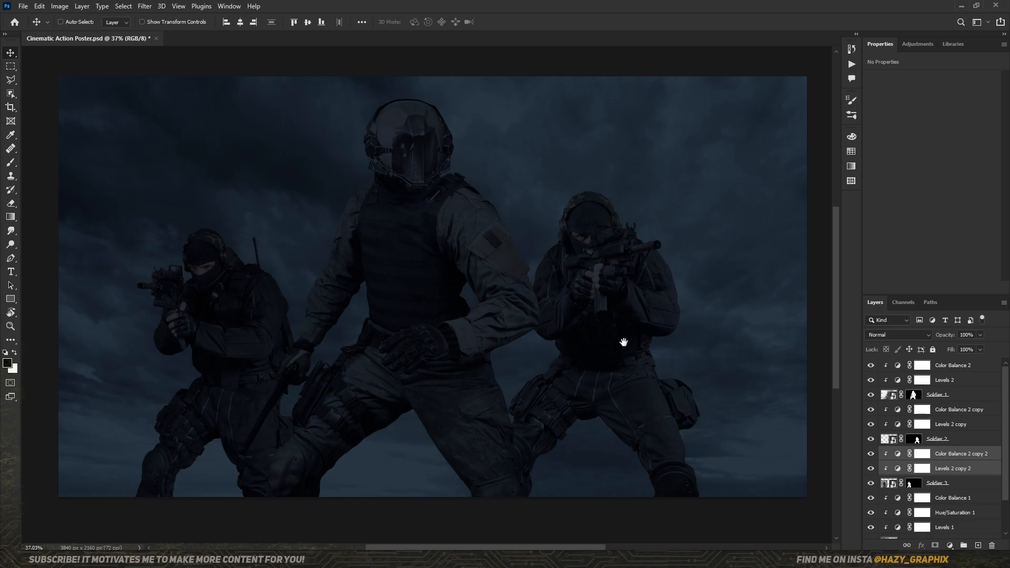
scroll(538, 275, down, 1)
Add a light blue Solid Color fill layer above all other layers
click(952, 365)
click(949, 546)
click(968, 337)
click(791, 421)
Invert the light blue fill's mask to black and move the layer directly below Soldier 1
click(885, 365)
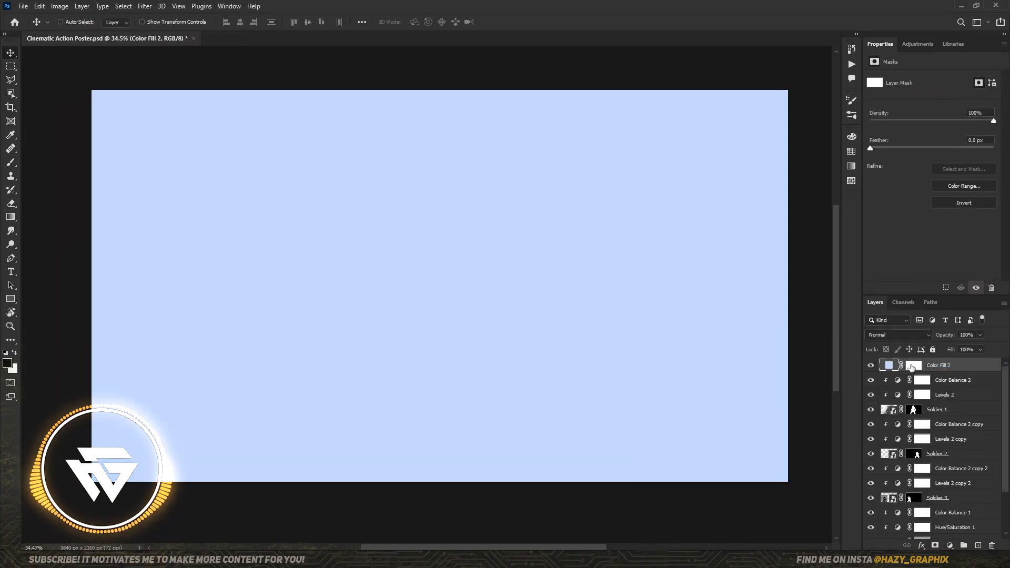
key(ctrl+i)
drag(941, 366, 941, 415)
Set up a textured brush at 5% flow and dab haze onto the fill's mask near the soldiers' legs
key(b)
right_click(354, 219)
click(276, 22)
text(5)
right_click(332, 154)
drag(561, 274, 561, 385)
click(386, 432)
click(541, 473)
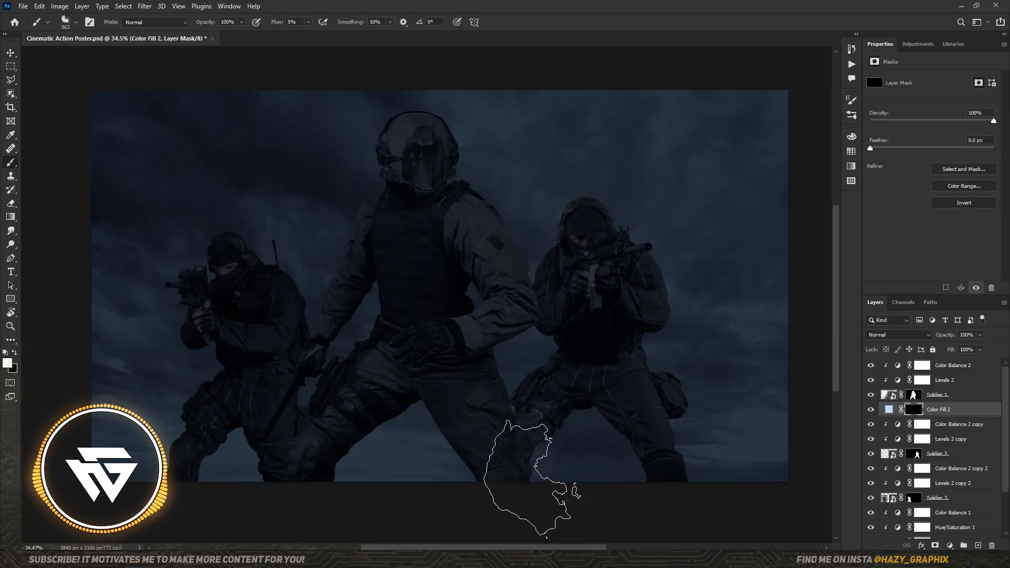
Recolor the haze fill layers behind Soldier 1 and Soldier 3 to a darker, muted blue
double_click(888, 409)
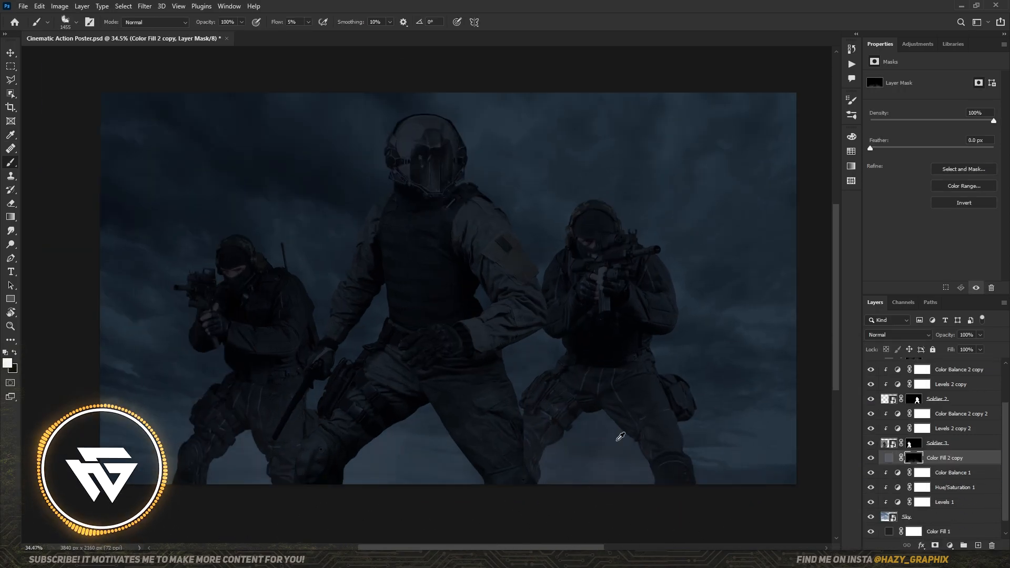
right_click(620, 433)
double_click(889, 457)
key(Escape)
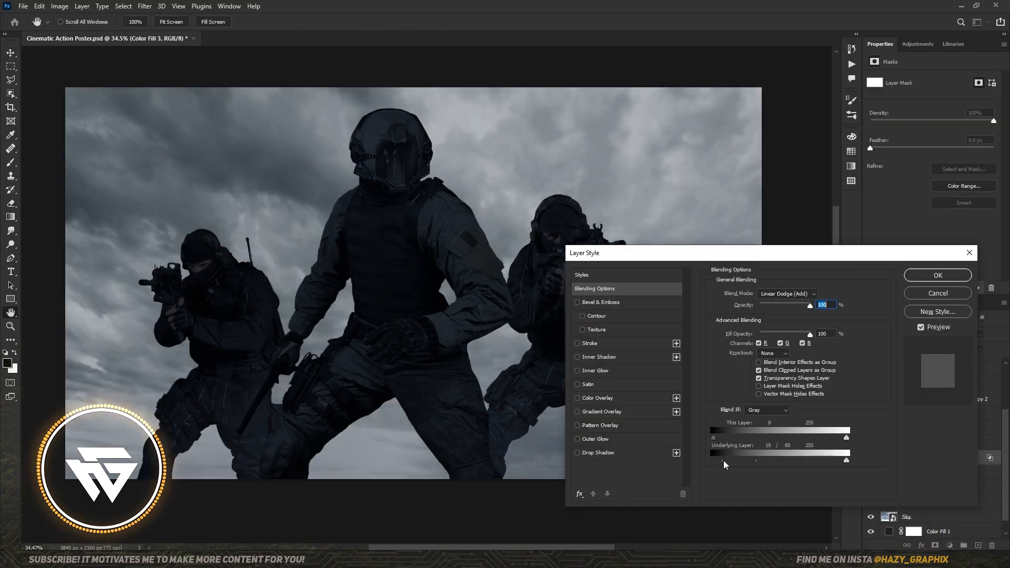
Split the underlying-layer Blend If shadows of the Linear Dodge (Add) fill above the sky and invert its mask
drag(866, 451, 895, 452)
drag(867, 243, 709, 266)
click(928, 285)
click(913, 458)
key(ctrl+i)
Paint glowing cloud highlights on the Color Fill 3 mask behind the soldiers with a large soft brush
key(b)
mouse_move(598, 290)
mouse_down()
mouse_move(505, 279)
mouse_move(518, 316)
mouse_move(225, 289)
mouse_move(119, 301)
mouse_up()
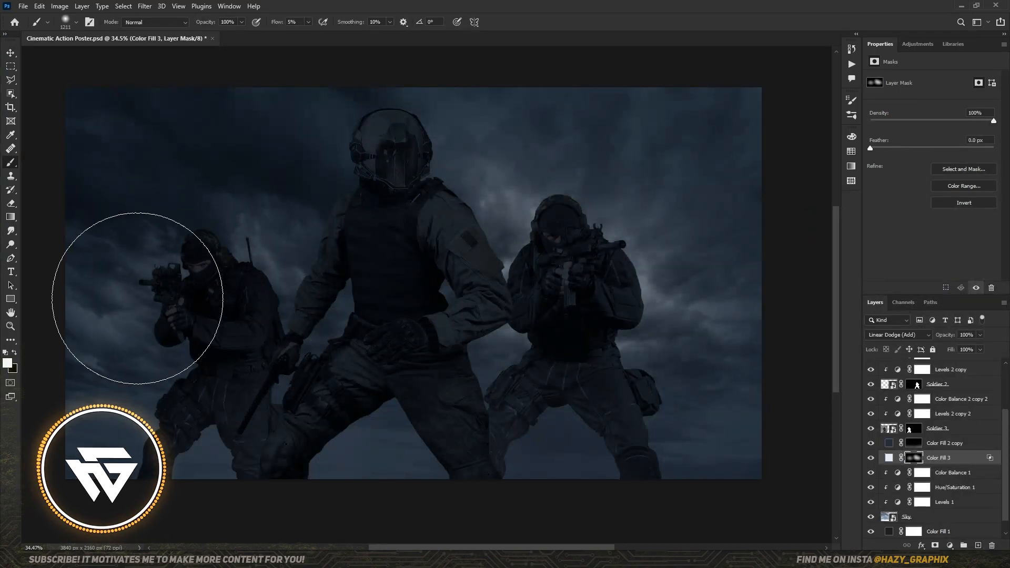
drag(309, 246, 376, 309)
drag(319, 230, 288, 229)
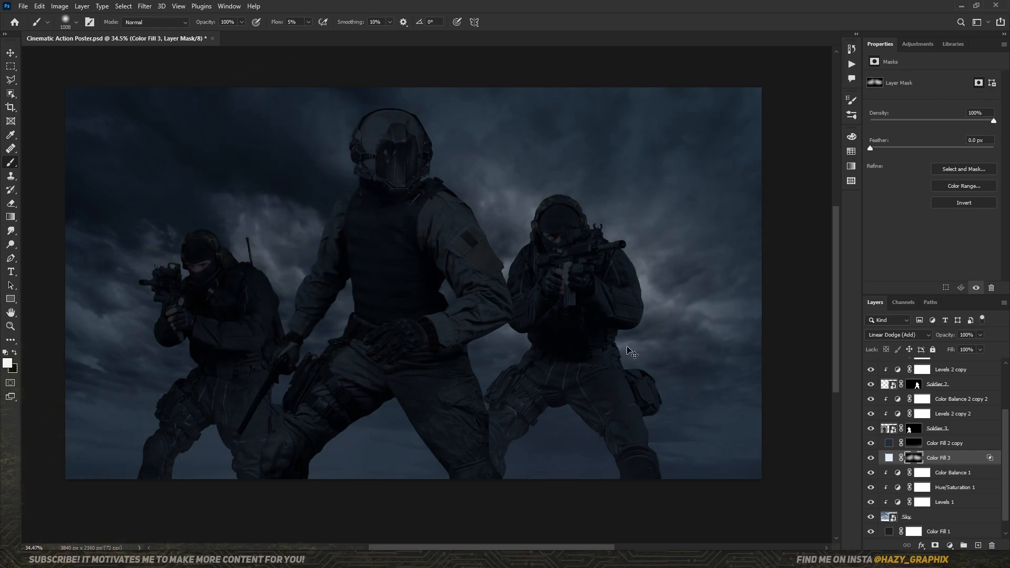
Tone down the cloud glow around the left-hand soldier by painting black on the Color Fill 3 mask
scroll(517, 298, up, 1)
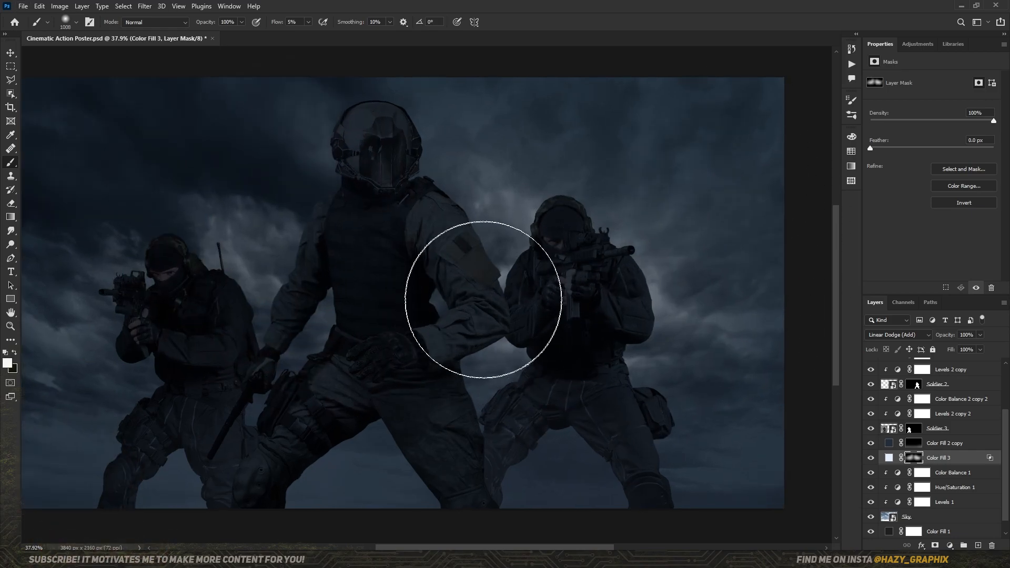
key(x)
drag(64, 339, 224, 319)
drag(250, 288, 212, 296)
key(x)
scroll(348, 214, down, 3)
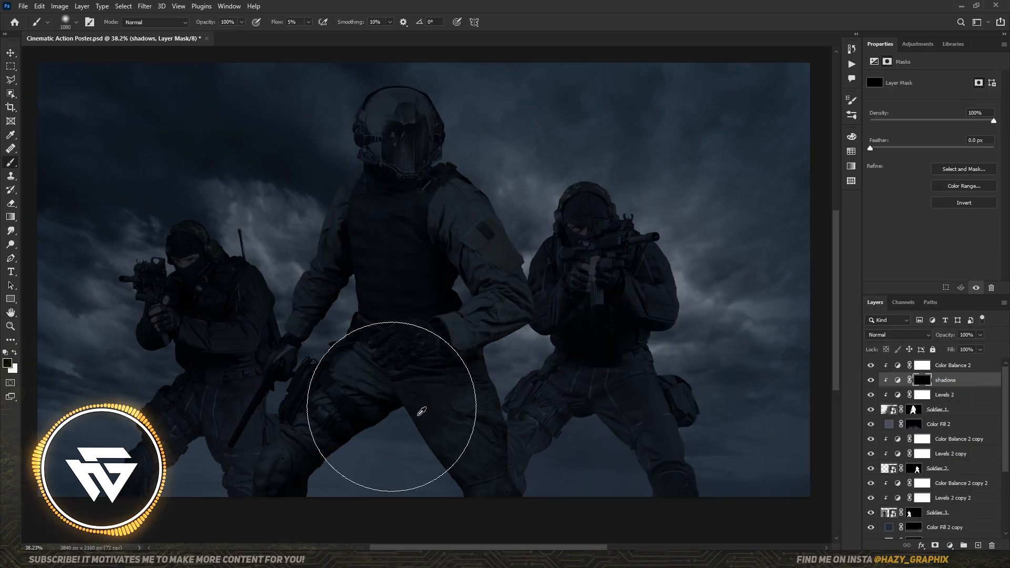
Clip the Highlights fill layer to Soldier 1 and set its underlying-layer Blend If shadows to 0 / 36
scroll(180, 394, up, 3)
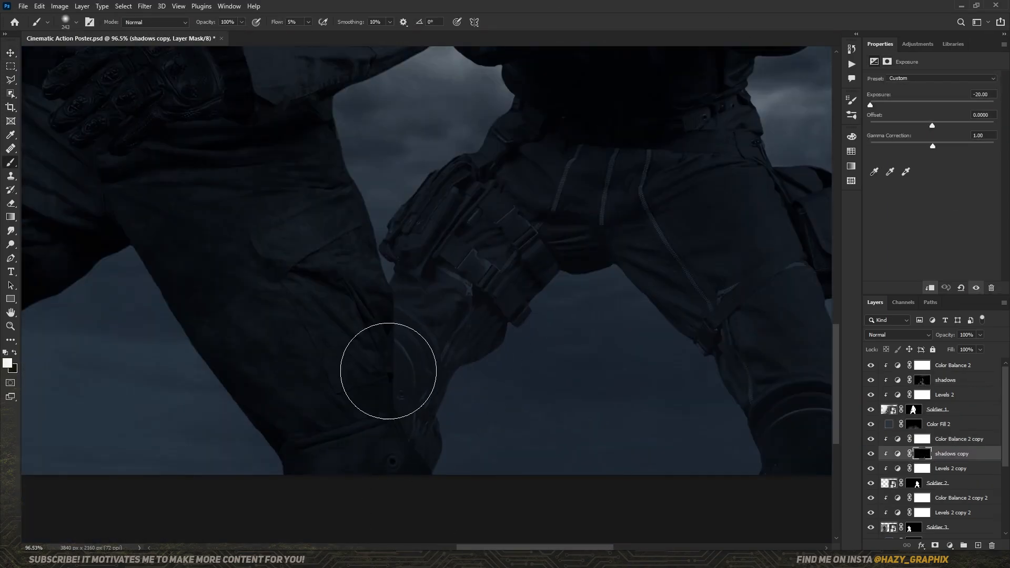
scroll(388, 371, down, 6)
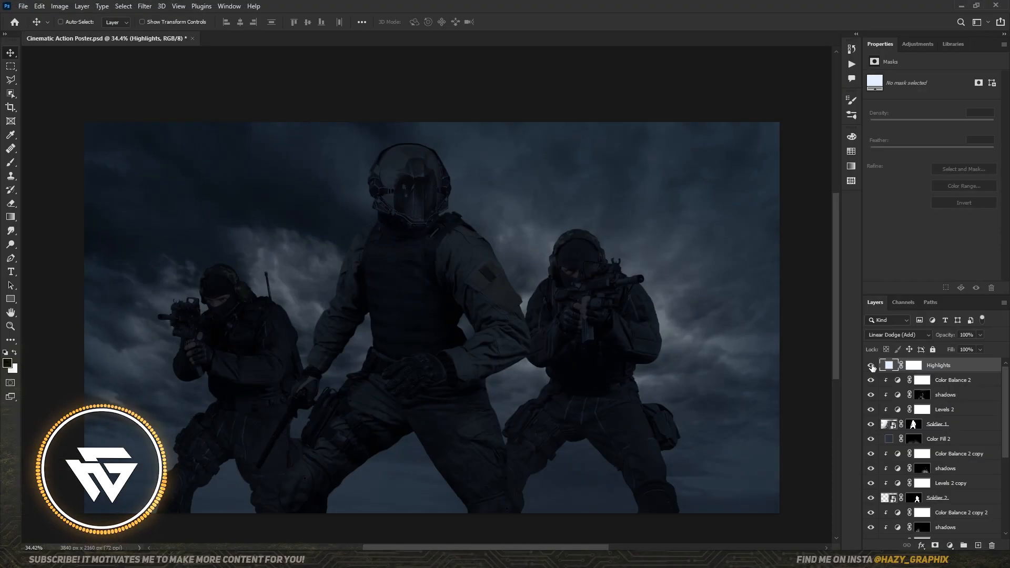
click(871, 367)
key(ctrl+alt+g)
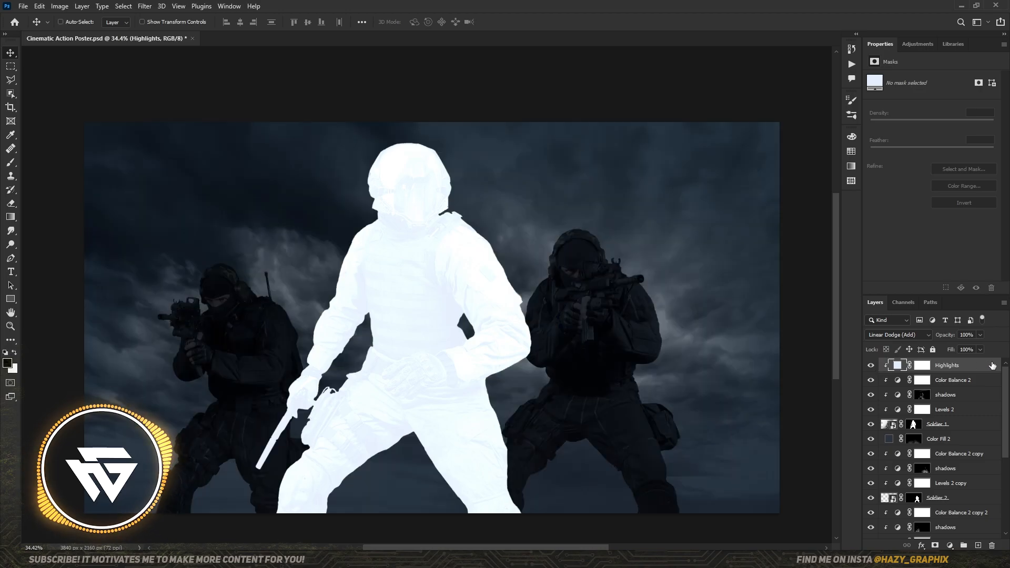
drag(718, 473, 719, 477)
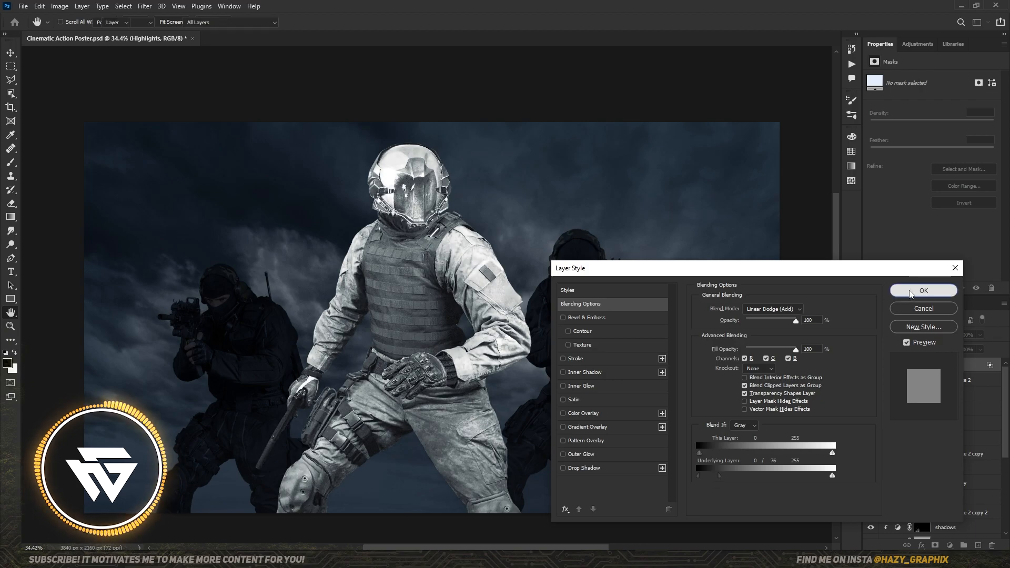
click(923, 290)
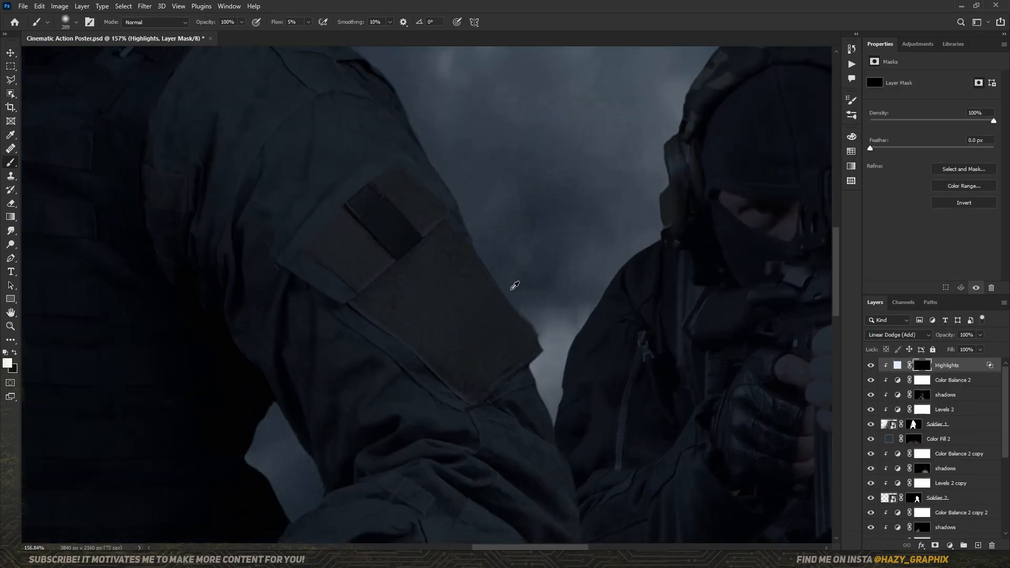
scroll(547, 379, up, 5)
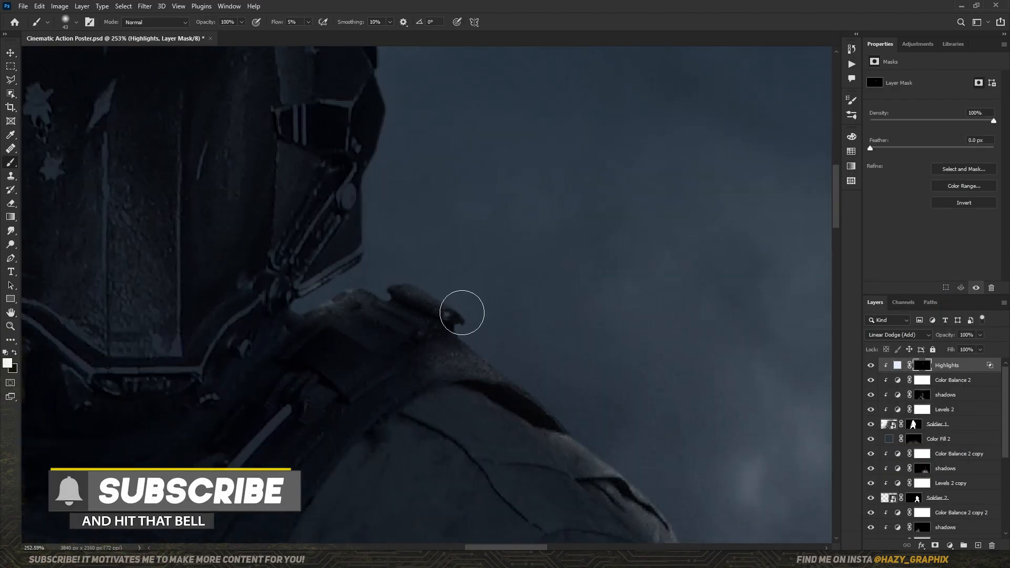
Paint soft white rim highlights along the front soldier's helmet, shoulder and sleeve edge on the Highlights mask
drag(312, 286, 435, 403)
scroll(473, 390, down, 4)
scroll(446, 158, down, 2)
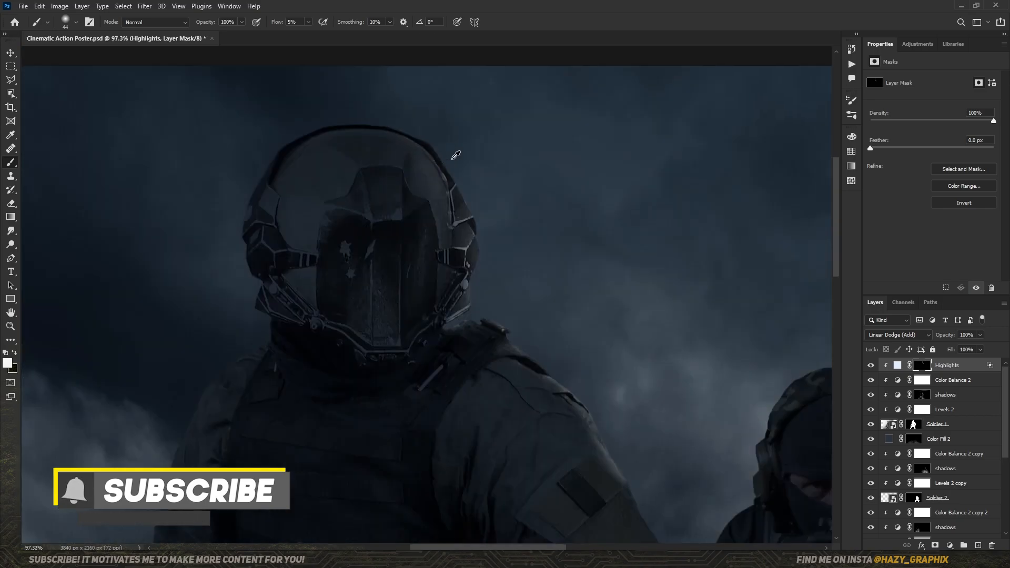
scroll(455, 354, up, 5)
drag(736, 473, 383, 200)
scroll(289, 137, down, 3)
drag(474, 447, 287, 110)
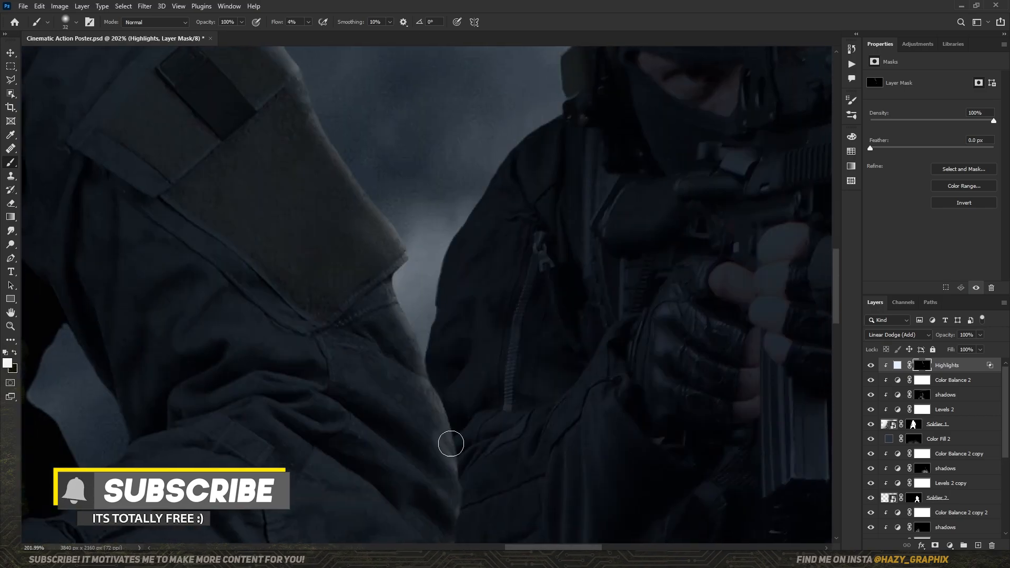
Continue the rim highlights on the Highlights mask along the front soldier's elbow, forearm underside, hip and outer thigh
drag(443, 419, 453, 208)
drag(437, 377, 558, 106)
drag(387, 302, 361, 234)
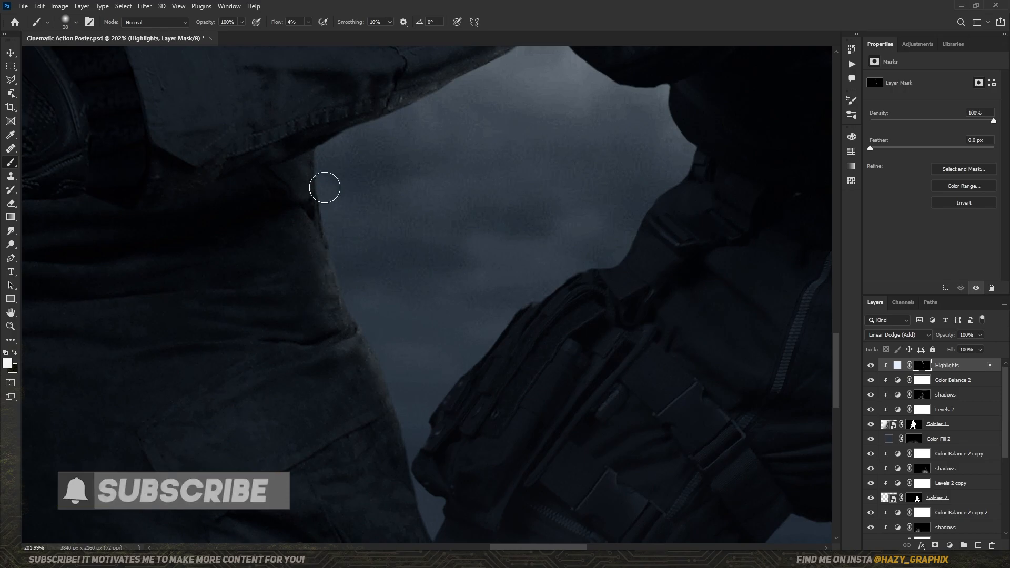
drag(379, 432, 379, 219)
drag(435, 332, 433, 203)
scroll(451, 333, down, 4)
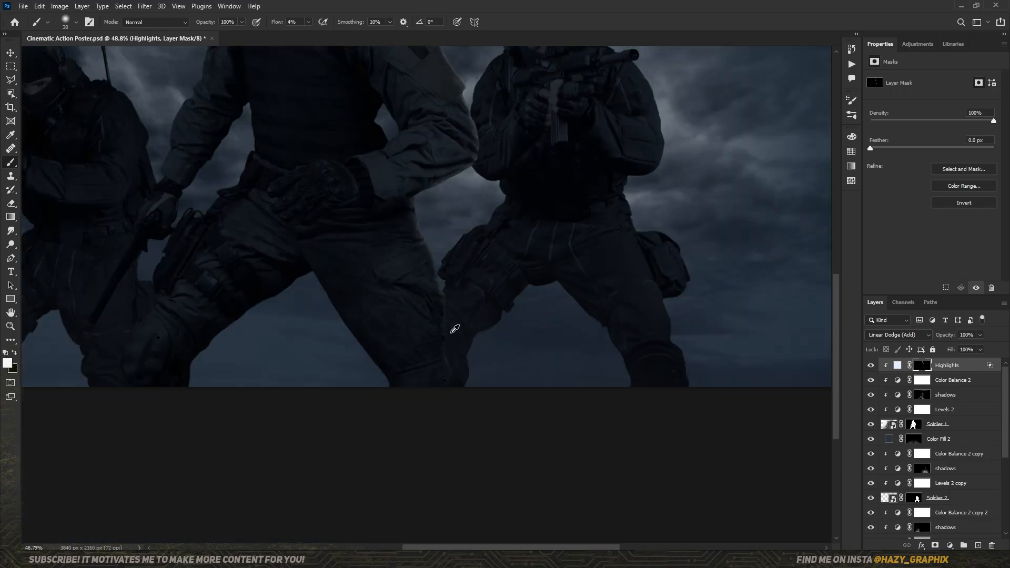
Paint rim highlights on the Highlights mask along the outer sleeve of the front soldier's baton arm
scroll(451, 332, down, 3)
drag(420, 132, 420, 400)
scroll(420, 295, up, 3)
drag(581, 200, 475, 183)
scroll(281, 282, up, 3)
mouse_move(347, 471)
mouse_down()
mouse_move(406, 321)
mouse_move(406, 226)
mouse_up()
drag(368, 368, 421, 246)
drag(316, 465, 447, 223)
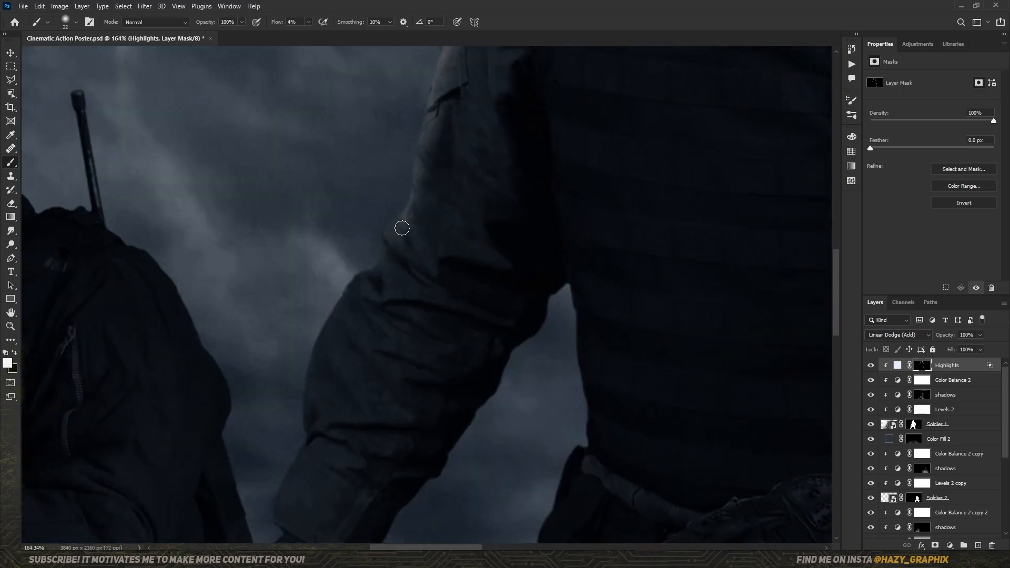
scroll(352, 298, down, 5)
scroll(344, 315, up, 6)
drag(338, 336, 370, 302)
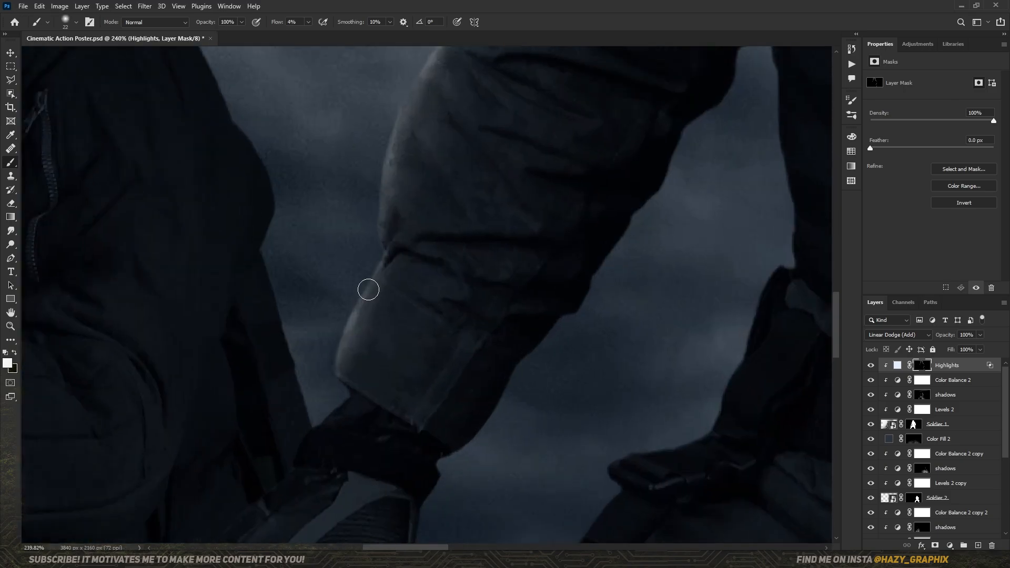
Paint rim highlights along the cuff, wrist and glove of the front soldier's baton hand
scroll(369, 302, up, 2)
drag(347, 387, 527, 228)
drag(404, 383, 450, 228)
drag(447, 284, 437, 314)
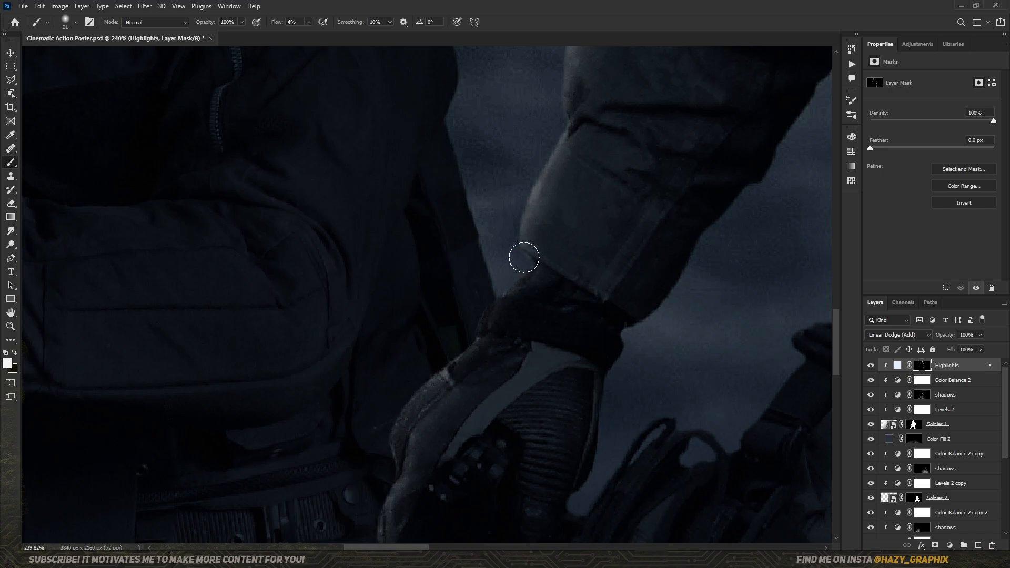
scroll(473, 253, down, 5)
drag(552, 105, 369, 368)
scroll(412, 113, up, 3)
scroll(455, 122, down, 5)
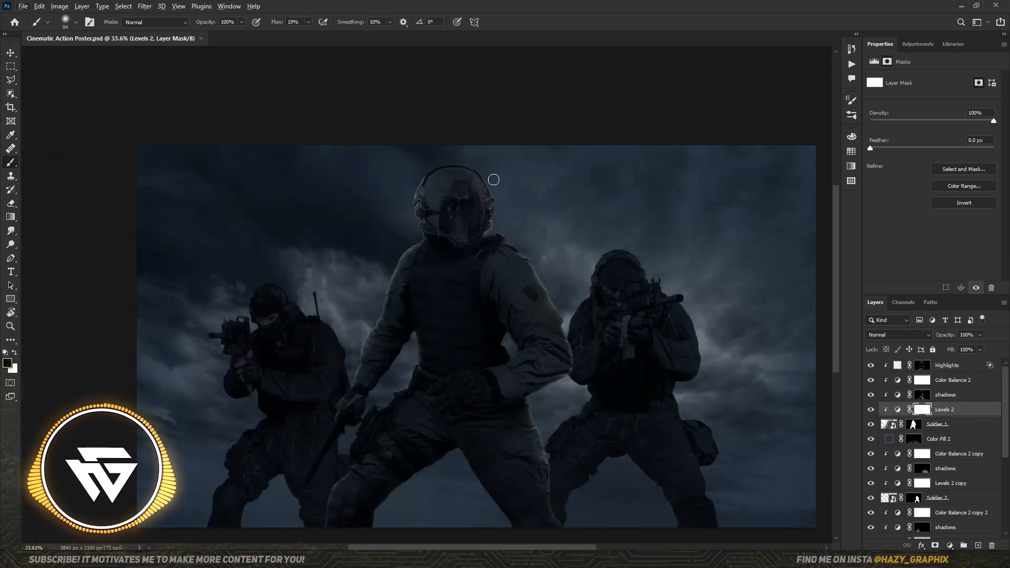
Paint black on the Levels 2 mask with a small brush along the front soldier's helmet and shoulder edge
scroll(492, 189, up, 8)
drag(487, 320, 473, 213)
drag(452, 492, 421, 211)
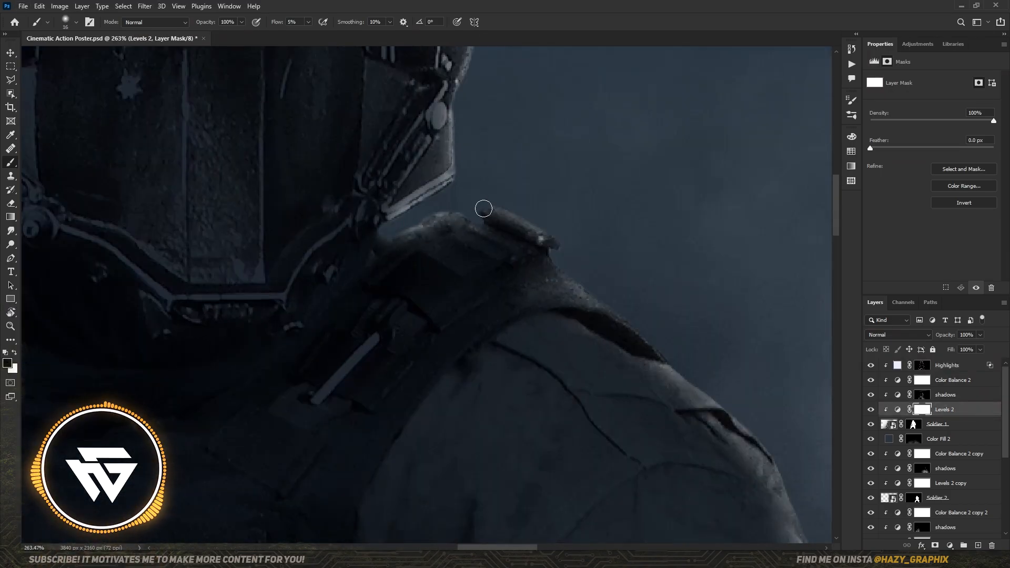
drag(526, 244, 435, 167)
scroll(463, 210, down, 5)
scroll(497, 247, up, 5)
Continue painting black on the Levels 2 mask along the front soldier's sleeve, hip and thigh edge
mouse_move(453, 247)
mouse_down()
mouse_move(488, 285)
mouse_move(360, 124)
mouse_up()
drag(520, 436, 466, 234)
drag(400, 489, 605, 221)
drag(473, 447, 385, 238)
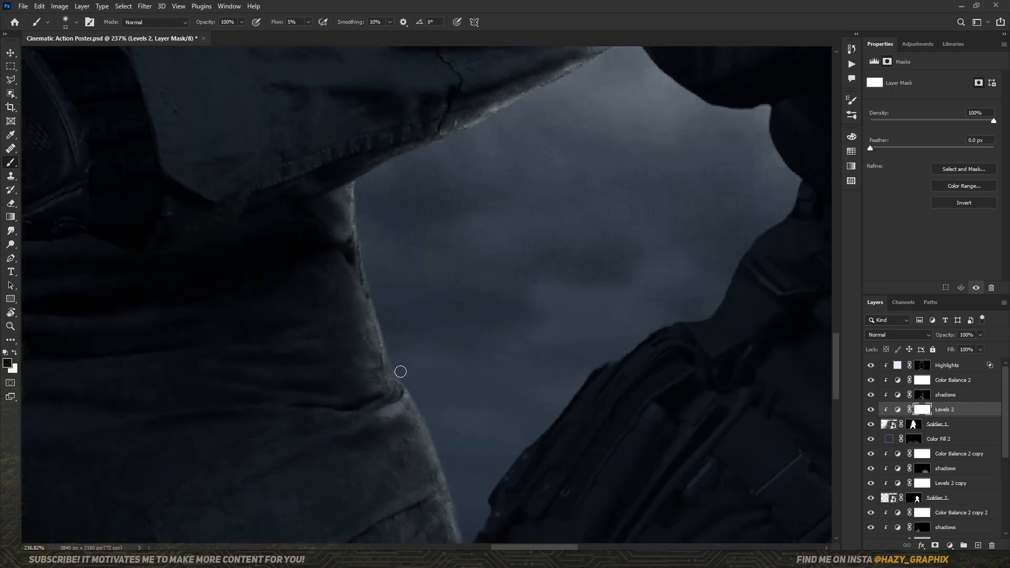
drag(463, 486, 465, 217)
scroll(564, 300, down, 5)
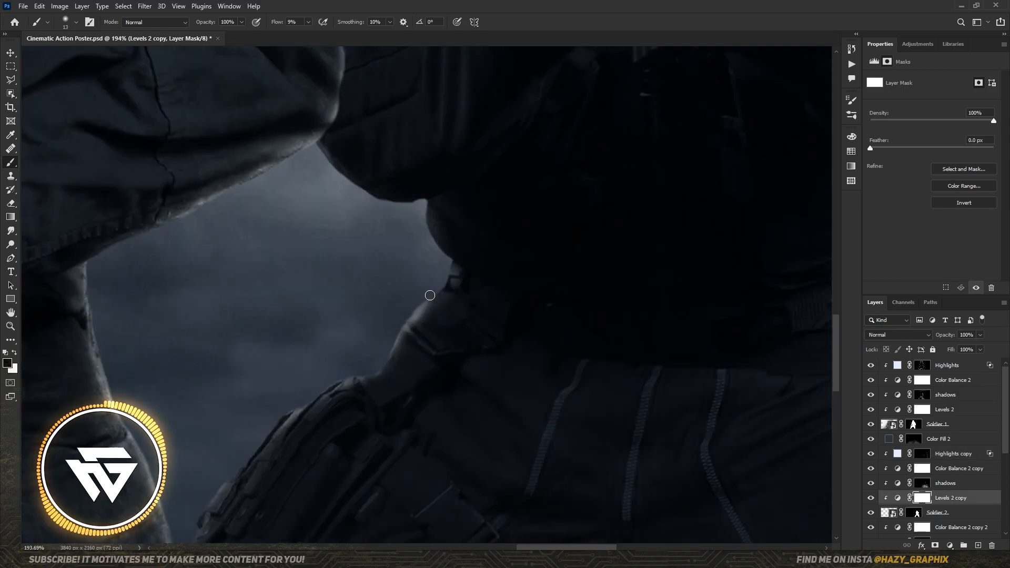
Paint black on the Levels 2 copy mask along Soldier 2's waist, shoulder, helmet and rifle edges
scroll(334, 280, down, 5)
scroll(388, 242, up, 4)
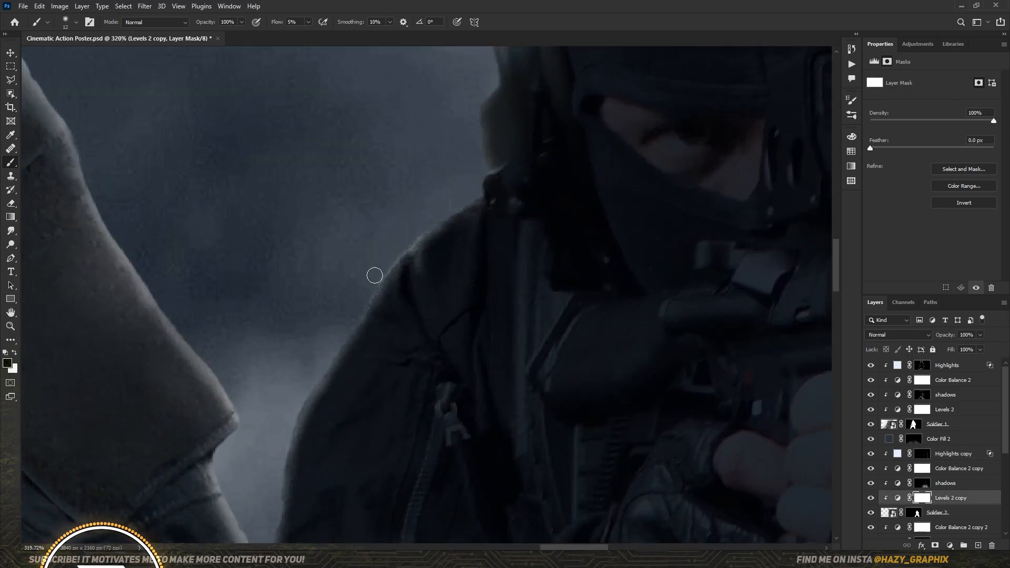
scroll(388, 241, down, 6)
scroll(460, 221, up, 5)
scroll(370, 267, up, 3)
key([)
scroll(371, 267, down, 3)
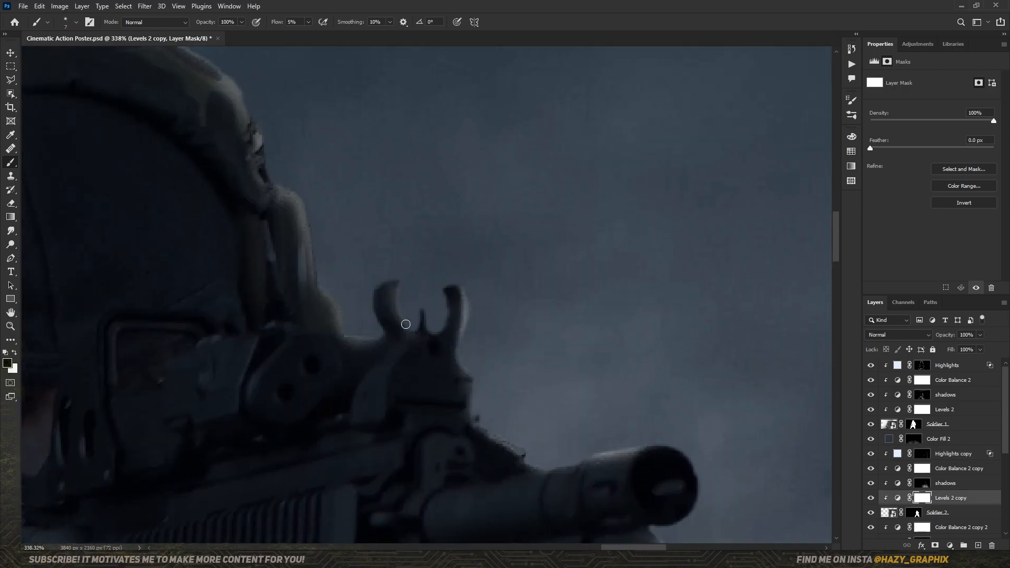
scroll(392, 318, down, 10)
Duplicate the Highlights copy fill onto Soldier 3 and touch up the front soldier's shadows mask around the baton
key(v)
drag(953, 454, 953, 519)
click(921, 384)
key(b)
scroll(383, 335, up, 10)
drag(383, 335, 410, 342)
scroll(410, 343, down, 8)
key(x)
scroll(921, 457, down, 4)
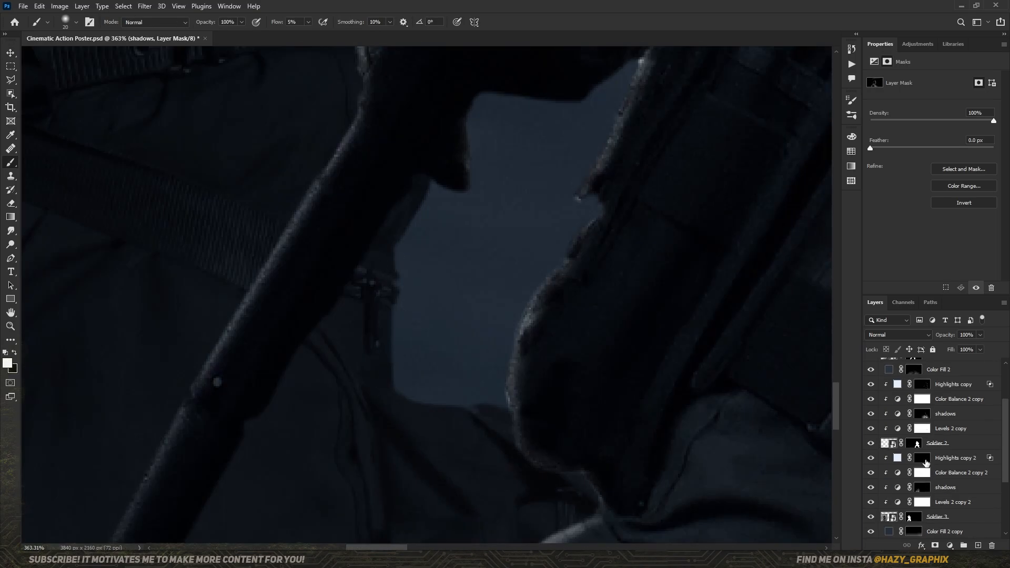
Paint white rim highlights along Soldier 3's lower body and thigh pouches on the Highlights copy 2 mask
click(922, 458)
drag(575, 460, 536, 237)
drag(473, 499, 331, 138)
drag(363, 261, 402, 305)
mouse_move(423, 484)
mouse_down()
mouse_move(446, 373)
mouse_move(726, 431)
mouse_up()
key([)
key([)
key([)
drag(503, 259, 776, 285)
mouse_move(397, 216)
mouse_down()
mouse_move(408, 370)
mouse_move(460, 347)
mouse_up()
drag(504, 137, 442, 298)
scroll(473, 252, down, 3)
key(])
key(])
key(])
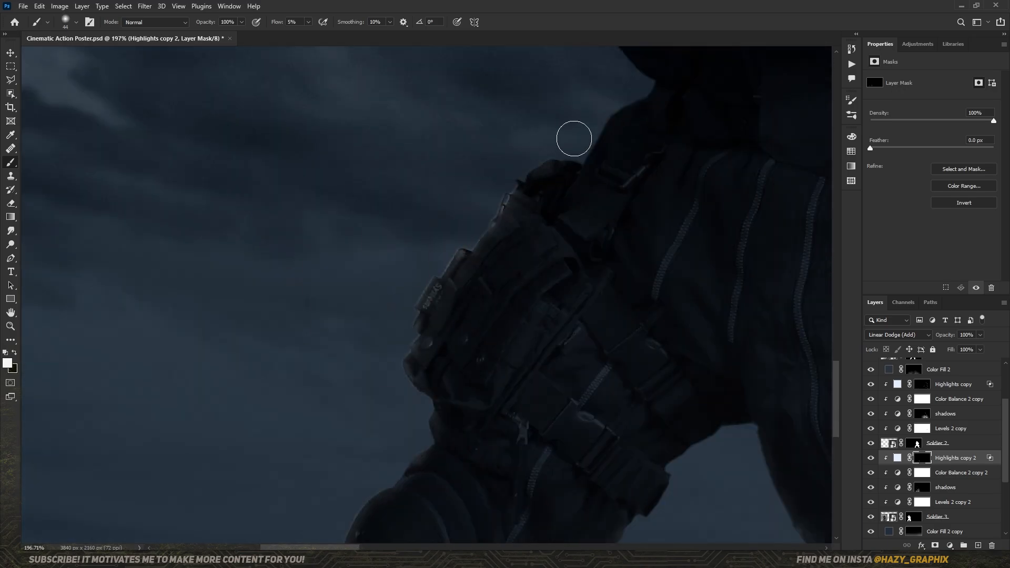
drag(625, 106, 632, 224)
Refine Soldier 3's rim highlights around the elbow, magazine and waist on the Highlights copy 2 mask with a smaller brush
scroll(645, 225, up, 7)
key([)
key([)
key([)
key([)
key([)
key([)
mouse_move(602, 75)
mouse_down()
mouse_move(522, 298)
mouse_move(495, 222)
mouse_up()
drag(470, 88, 551, 234)
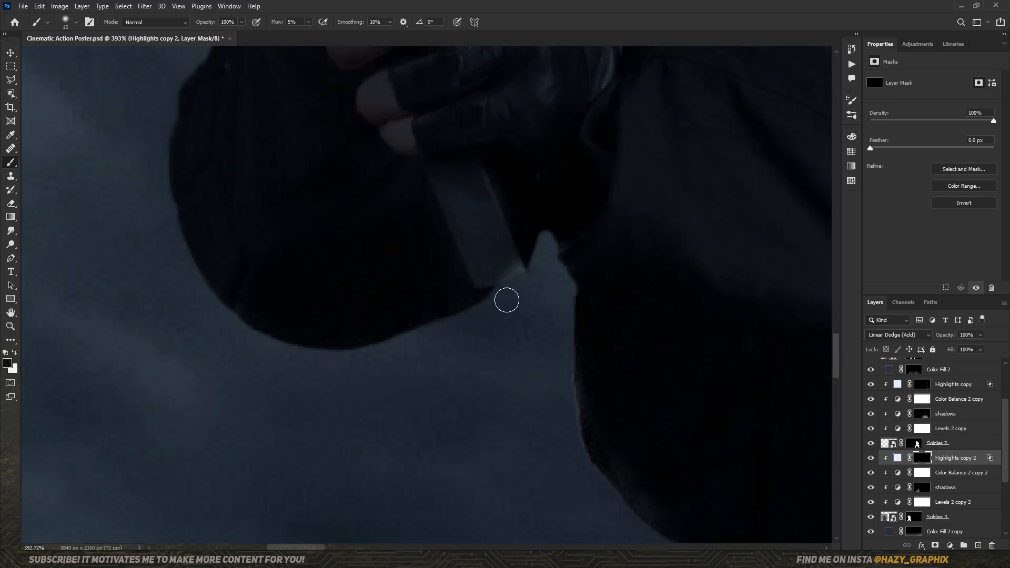
key(x)
drag(511, 263, 567, 425)
drag(238, 363, 279, 456)
drag(293, 473, 287, 476)
Paint rim highlights along Soldier 3's headset, collar and antenna on the Highlights copy 2 mask
scroll(227, 363, down, 5)
drag(368, 157, 336, 400)
scroll(408, 399, up, 4)
key(])
key(])
key(])
key(])
scroll(408, 399, up, 4)
drag(352, 337, 448, 431)
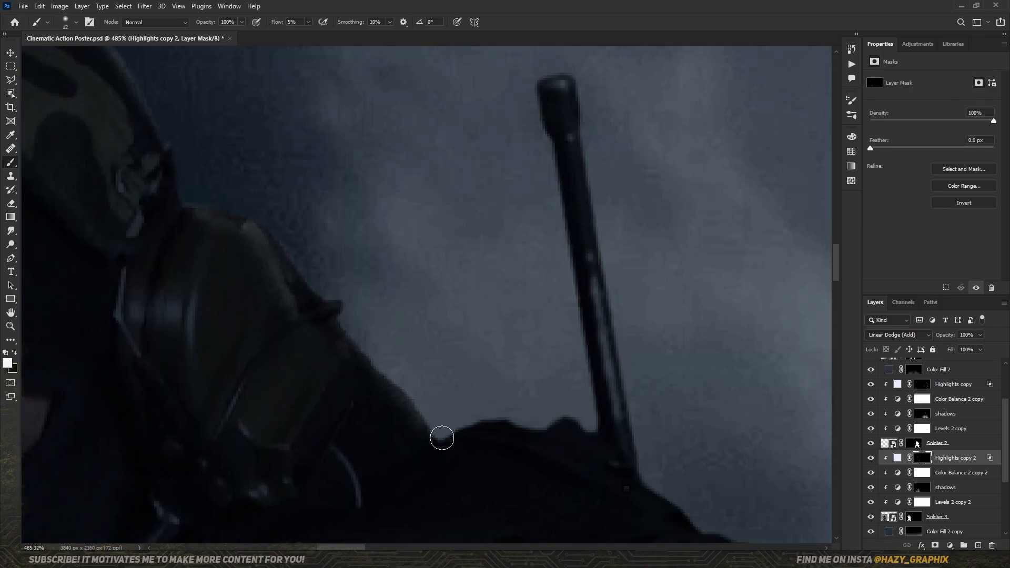
drag(637, 469, 577, 87)
drag(637, 470, 490, 241)
drag(489, 242, 515, 243)
scroll(489, 241, down, 8)
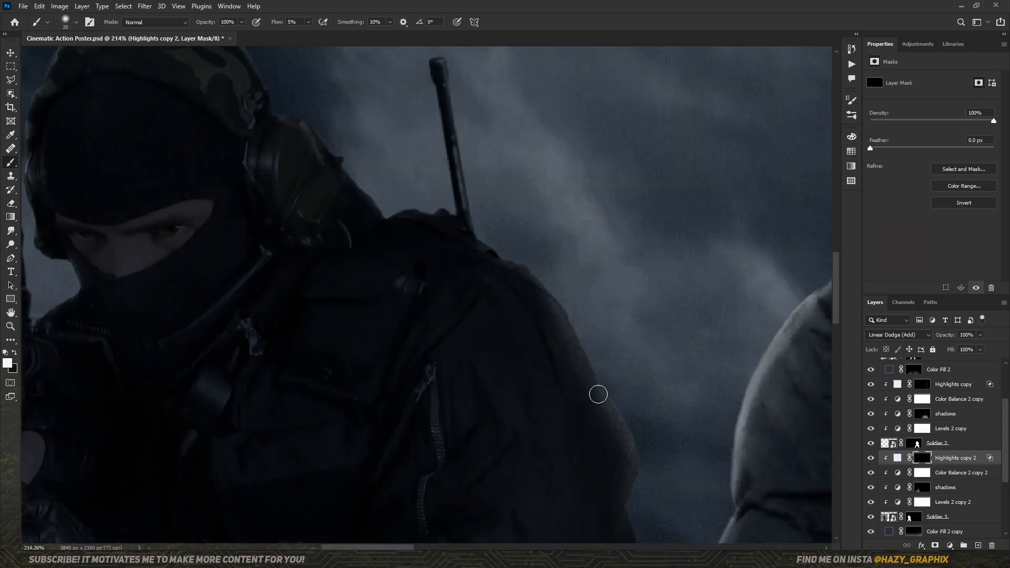
Paint rim highlights along Soldier 3's shoulder and back edge on the Highlights copy 2 mask, cleaning up with black
drag(647, 516, 589, 270)
drag(421, 105, 558, 447)
scroll(354, 95, down, 8)
drag(294, 410, 447, 392)
scroll(574, 210, up, 8)
key(])
key(])
key(])
key(])
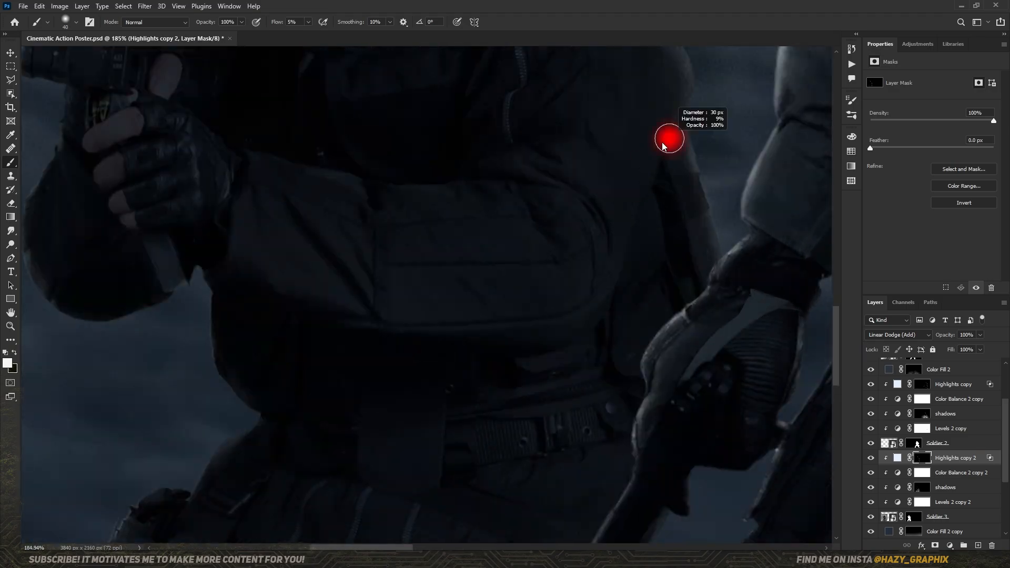
scroll(679, 127, down, 2)
key(x)
drag(634, 218, 622, 218)
key(x)
scroll(622, 235, up, 6)
scroll(622, 237, down, 2)
Paint black on the Levels 2 copy 2 mask along Soldier 3's shoulder edge with a very small brush
click(921, 502)
key(x)
drag(425, 335, 390, 345)
scroll(390, 345, down, 6)
scroll(363, 226, up, 12)
key([)
key([)
key([)
key([)
key([)
key([)
drag(311, 176, 441, 285)
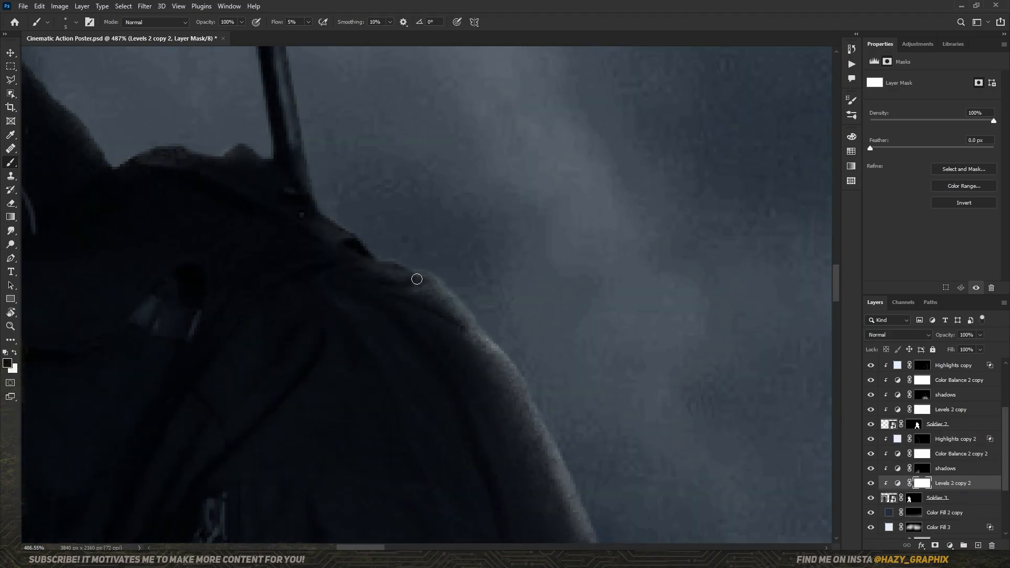
scroll(441, 285, down, 3)
scroll(530, 411, up, 3)
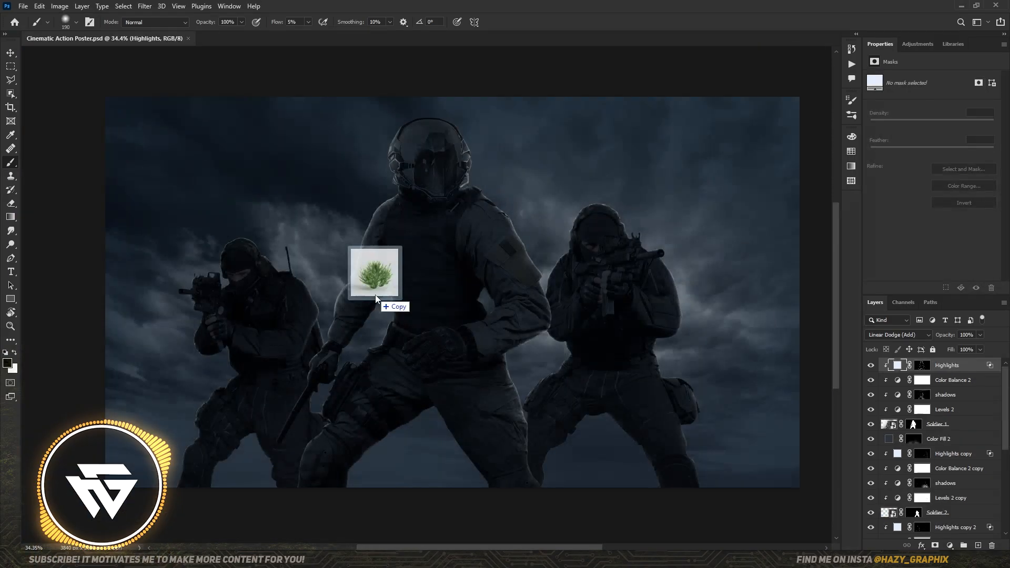
Place the green bush image into the poster above the Highlights layer
drag(372, 284, 415, 296)
drag(505, 292, 638, 307)
key(Return)
Remove the bush's white background by lowering and splitting its This Layer Blend If highlights, and add a layer mask
double_click(987, 371)
drag(832, 453, 774, 453)
mouse_move(775, 452)
mouse_down()
mouse_move(811, 456)
mouse_move(782, 456)
mouse_up()
click(923, 291)
click(935, 546)
scroll(336, 400, up, 7)
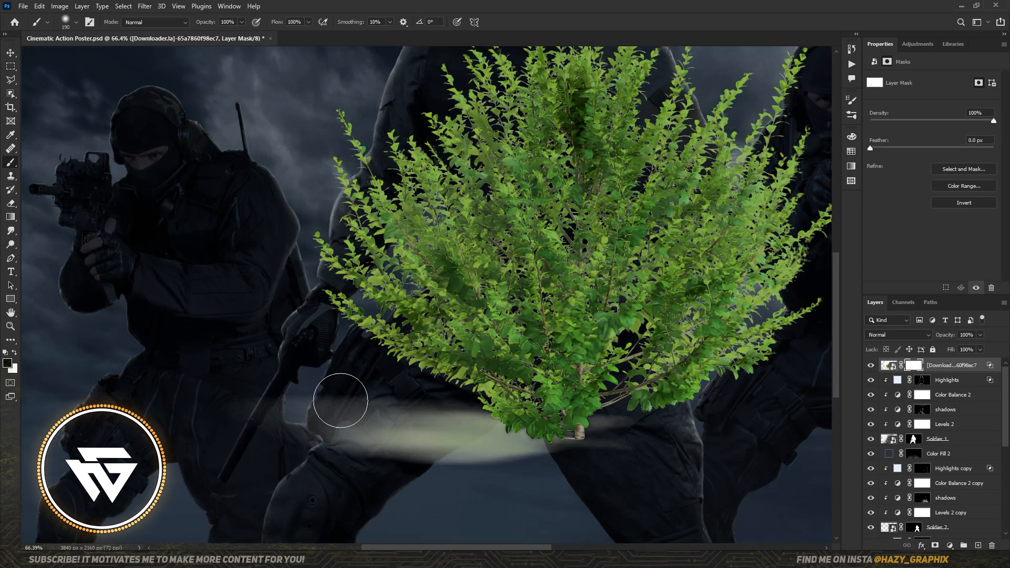
Paint black on the bush's layer mask with a smaller brush to erase the pale ground patch beneath its base
drag(278, 420, 452, 463)
key([)
key([)
key([)
key([)
drag(466, 428, 494, 454)
Convert the masked bush layer to a smart object, duplicate it, and hide the copy as a backup
scroll(493, 453, down, 7)
right_click(942, 365)
click(842, 194)
key(ctrl+j)
click(870, 365)
Move the visible bush to the poster's lower-right corner and transform it to fit there
drag(476, 331, 573, 428)
key(ctrl+t)
key(Return)
Put the bush in a group and clip a Levels adjustment to the group, lowering the output white level strongly
click(949, 546)
click(942, 395)
click(930, 288)
click(941, 395)
key(ctrl+g)
click(945, 379)
drag(995, 186, 903, 215)
Clip a Color Balance adjustment to the bush group with midtones at -12 cyan/red and +51 yellow/blue
click(949, 546)
click(953, 452)
click(930, 288)
drag(918, 103, 912, 103)
drag(918, 137, 926, 145)
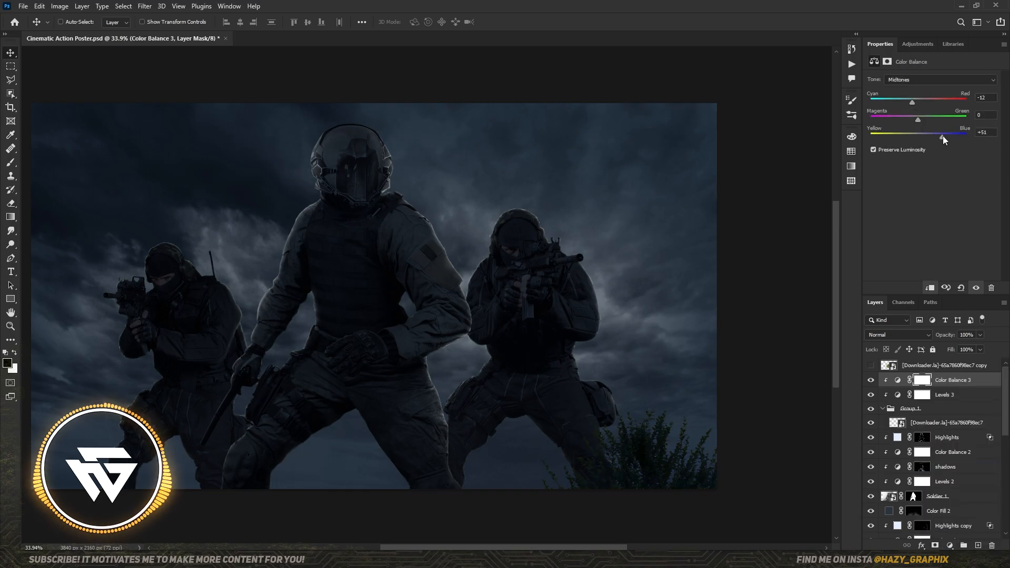
Duplicate the bush to the poster's lower-left corner and flip the copy horizontally
drag(473, 336, 569, 302)
click(946, 423)
drag(744, 429, 234, 439)
key(ctrl+t)
right_click(223, 435)
click(263, 418)
click(522, 22)
Fill the poster's bottom edge with more bush copies and slightly raise the output white level of Levels 3
scroll(235, 439, up, 1)
drag(173, 457, 247, 507)
drag(247, 494, 215, 513)
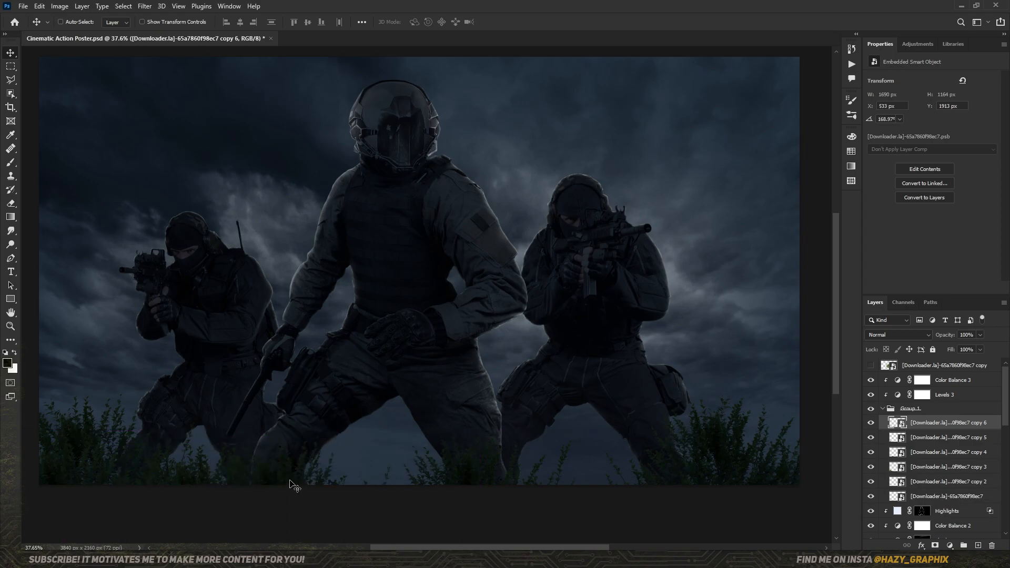
drag(292, 485, 282, 493)
scroll(321, 495, down, 1)
click(967, 395)
drag(899, 185, 901, 185)
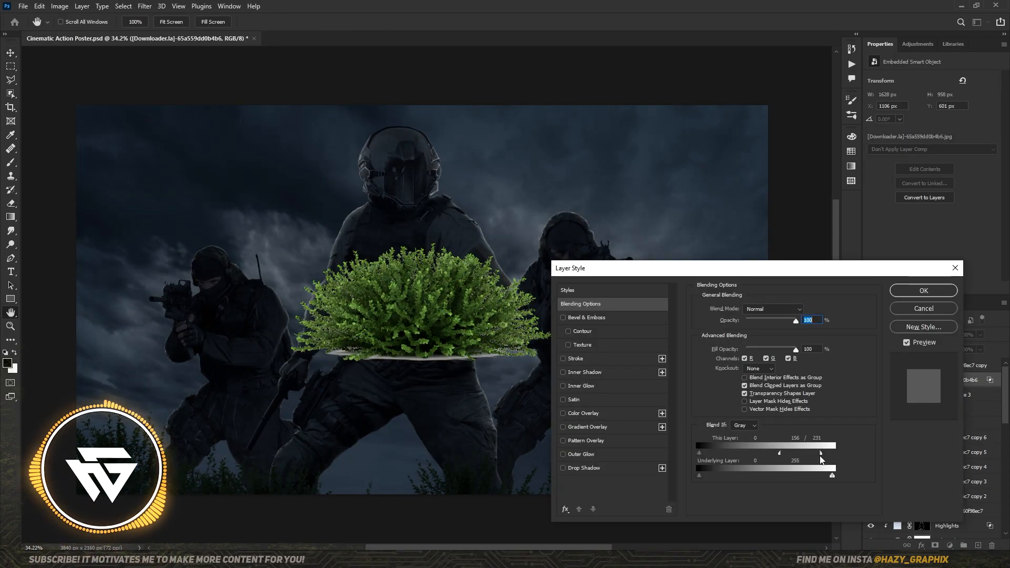
Apply the second bush's This Layer Blend If split at 156/231, keep a hidden duplicate, and move the bush to the bottom center
key(Return)
key(ctrl+j)
click(870, 380)
click(939, 394)
drag(461, 359, 384, 530)
Collapse the first bush group and rename it Bushes 1
click(882, 438)
double_click(910, 438)
text(Bushes)
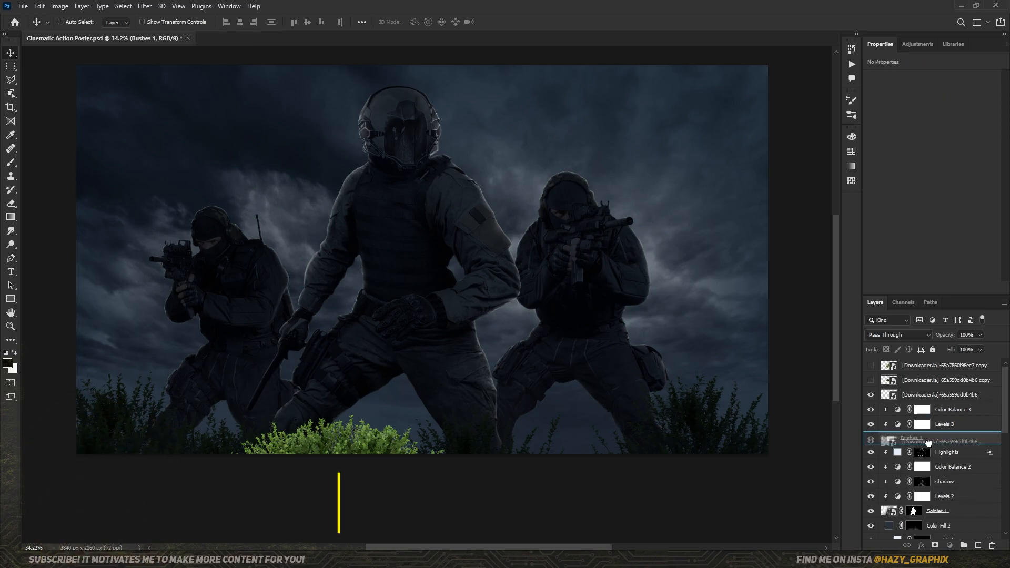
Move the second bush layer below Bushes 1 and group it under the name Bushes 2
drag(927, 441, 929, 444)
key(ctrl+g)
double_click(918, 423)
text(Bushes 2)
key(Return)
Transform the second bush inside Bushes 2 and spread it along the poster's bottom edge
click(883, 437)
key(ctrl+t)
key(Return)
Clip a Levels adjustment with output white at 53 and a Color Balance adjustment to the Bushes 2 group
click(950, 545)
click(931, 400)
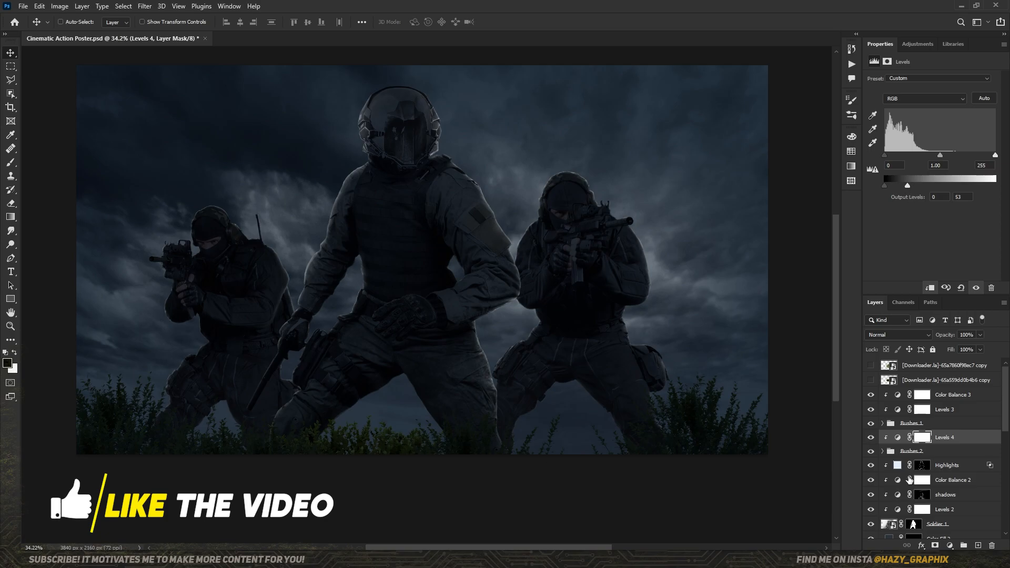
click(949, 545)
click(940, 451)
Select a bush layer in the Bushes 2 group and place it toward the poster's lower-right area
click(882, 465)
click(942, 481)
drag(465, 451, 684, 481)
scroll(518, 286, up, 1)
drag(518, 287, 526, 314)
Add and reposition bush copies in the Bushes 1 group around the lower-right corner, undoing the last change
ctrl+click(735, 461)
drag(727, 462, 749, 482)
drag(734, 484, 642, 487)
drag(675, 485, 812, 468)
drag(563, 413, 514, 384)
key(ctrl+z)
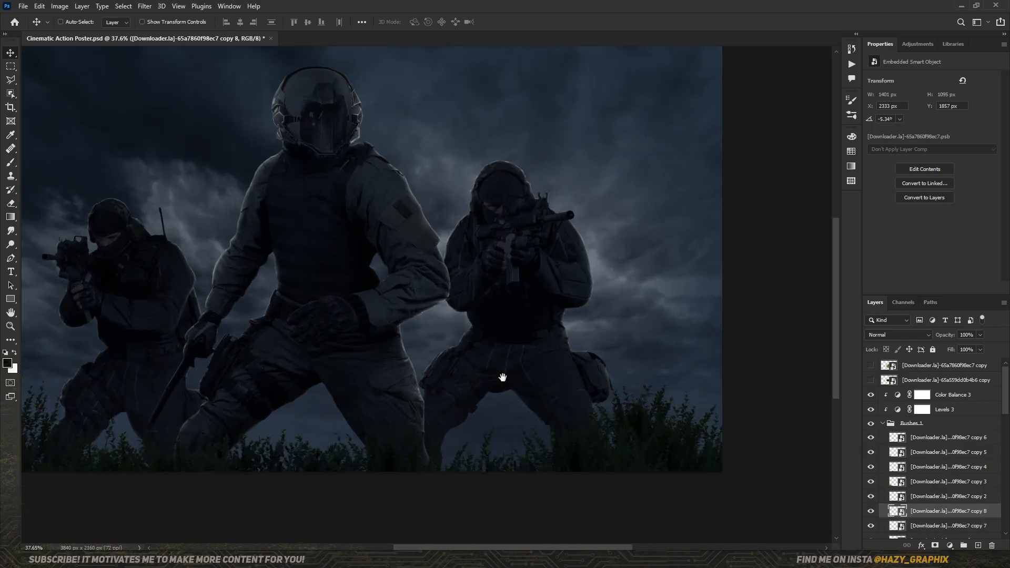
Convert Bushes 1 together with its clipped Levels 3 and Color Balance 3 into one smart object and apply a 15 px Field Blur
scroll(518, 389, down, 1)
click(882, 423)
right_click(969, 396)
click(863, 237)
click(145, 6)
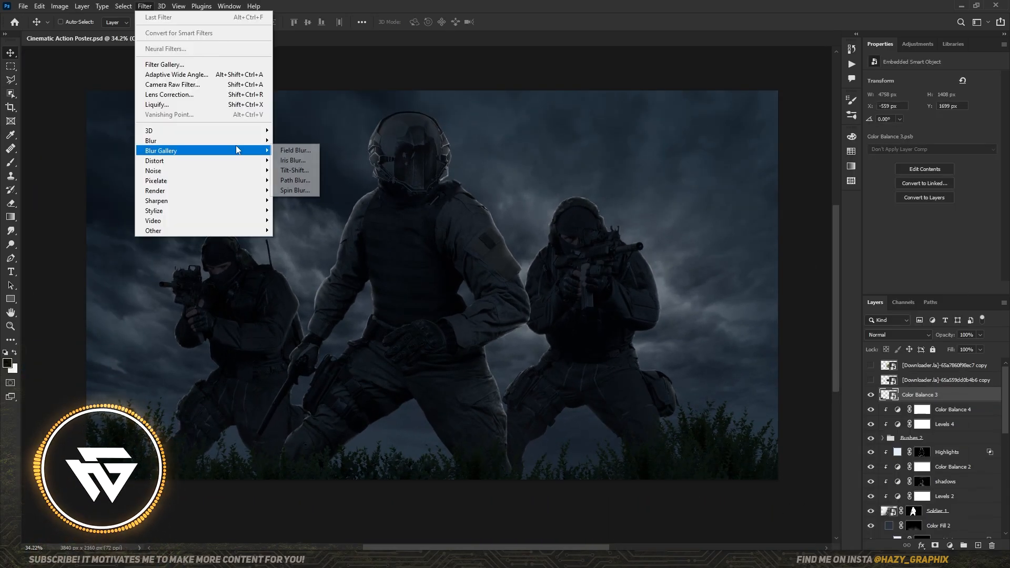
mouse_move(237, 150)
click(294, 150)
key(Return)
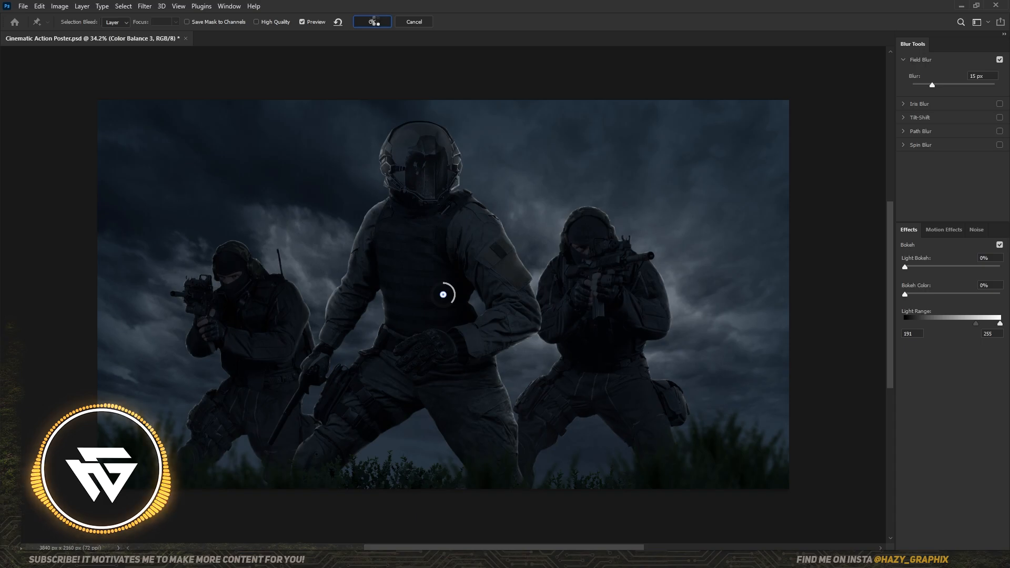
Convert Bushes 2 with its clipped Levels 4 and Color Balance 4 into a smart object and apply a Field Blur
click(961, 432)
shift+click(964, 445)
right_click(963, 444)
click(867, 253)
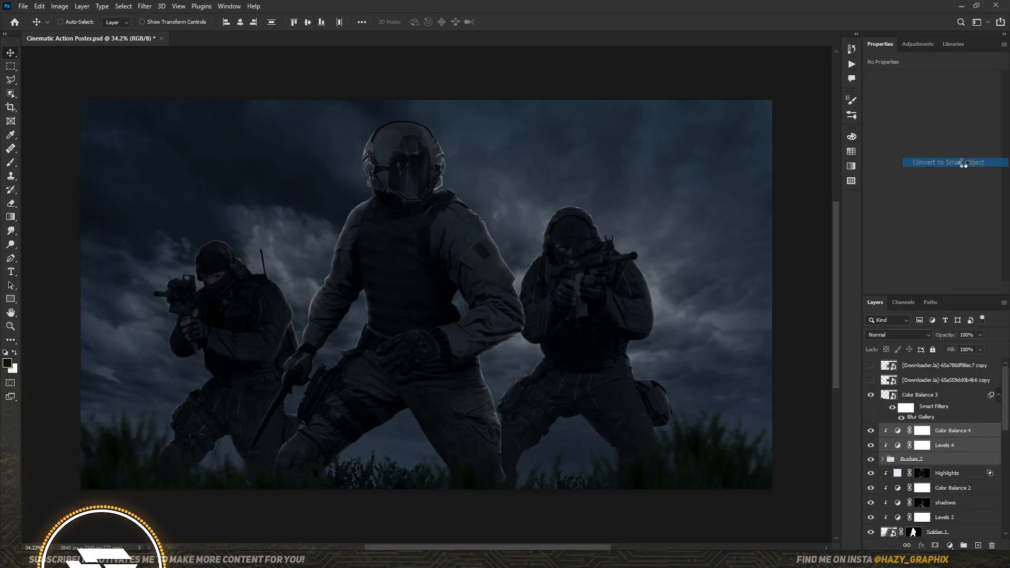
click(146, 7)
mouse_move(236, 149)
click(294, 151)
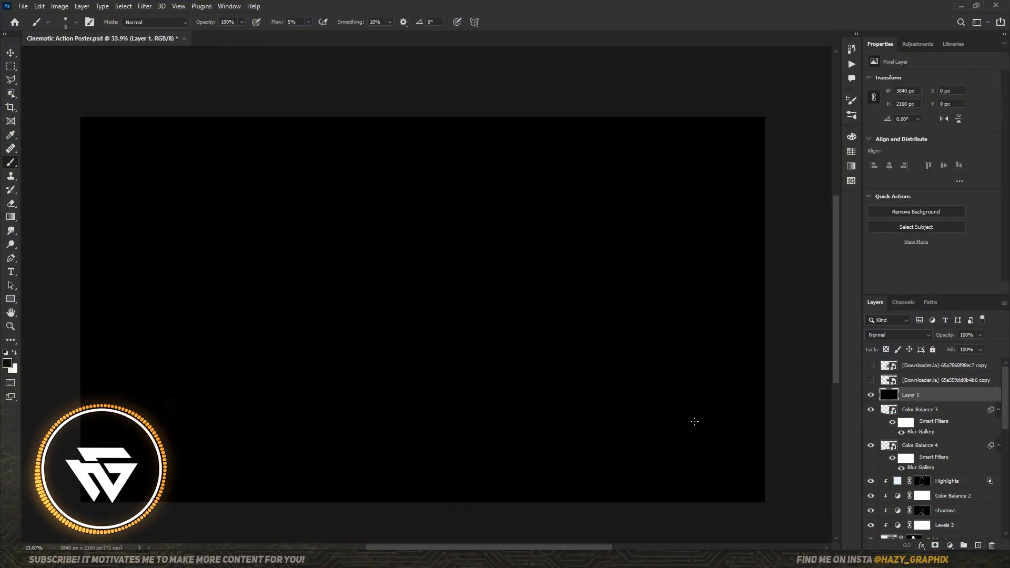
Apply the Mezzotint filter to the black-filled Layer 1 as the base for rain
click(123, 6)
mouse_move(144, 6)
mouse_move(258, 179)
click(287, 226)
key(Return)
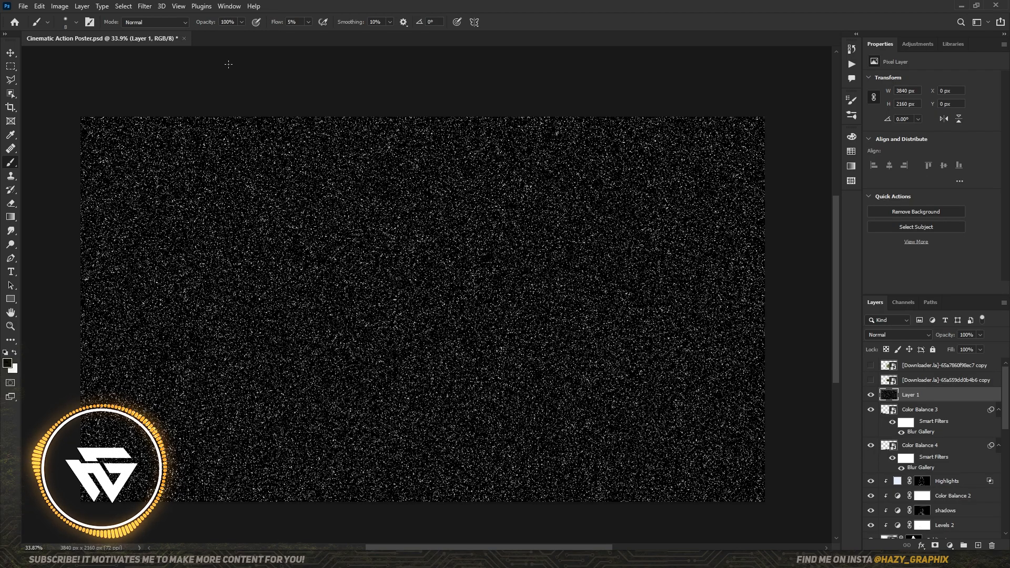
Apply a steep diagonal Path Blur to Layer 1 with speed 50%, taper 16% and Centered Blur off
click(140, 5)
click(317, 179)
drag(443, 294, 408, 174)
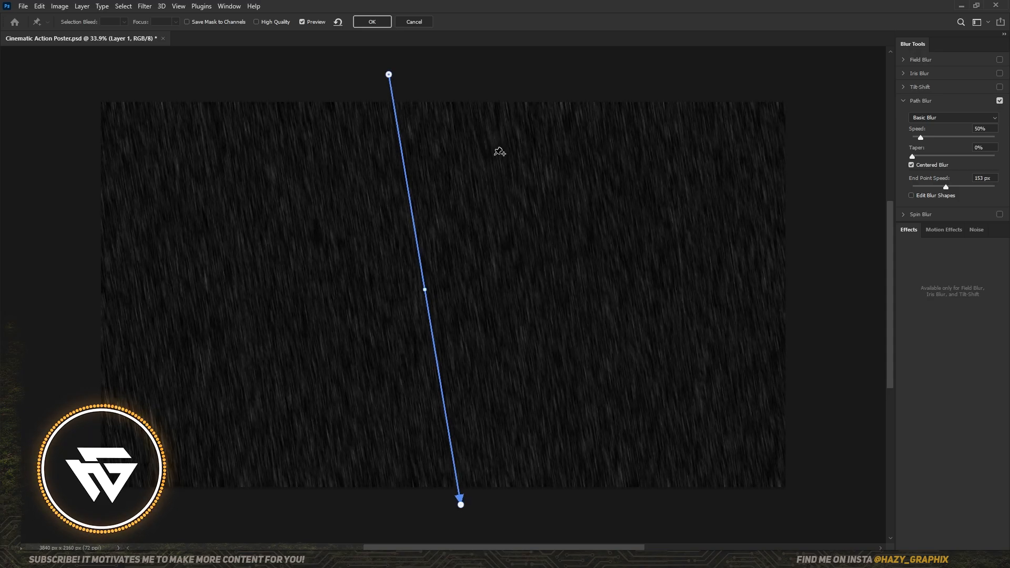
drag(930, 157, 940, 157)
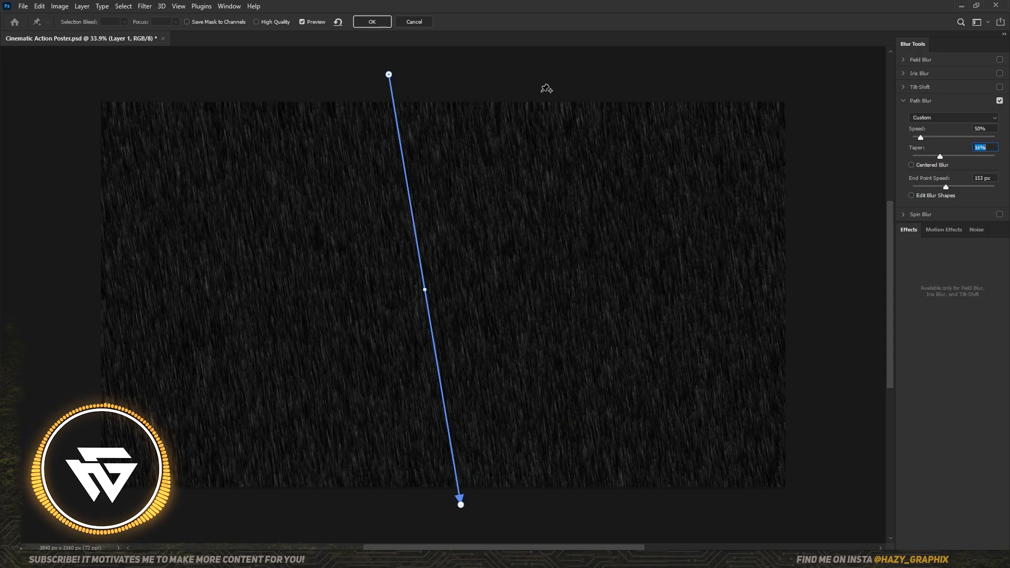
click(371, 23)
Set Layer 1 to Screen and clip a Levels adjustment to it, raising the black input and lowering the white input
click(898, 335)
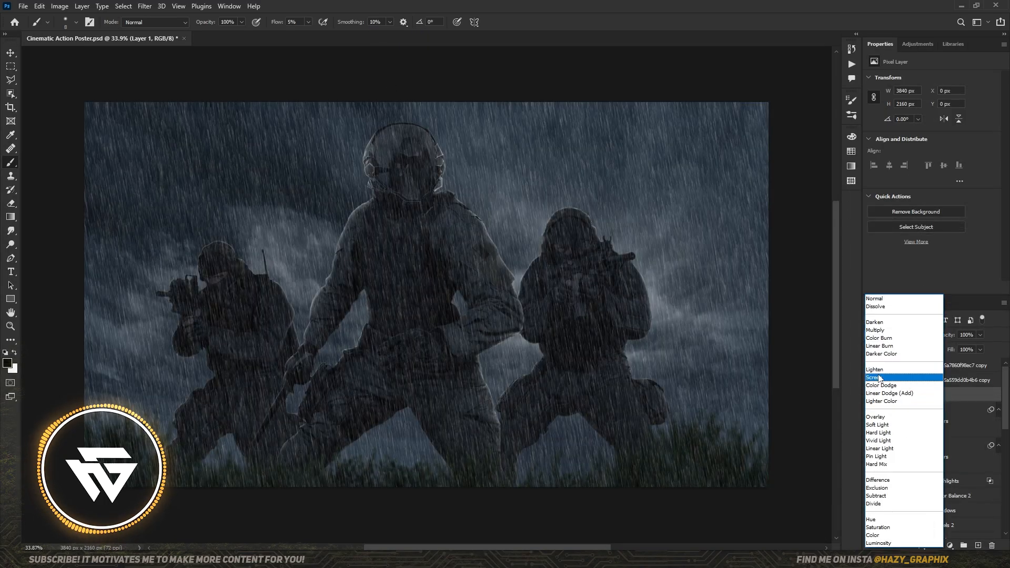
click(894, 375)
click(949, 545)
click(929, 418)
key(ctrl+alt+g)
drag(884, 155, 898, 157)
drag(995, 156, 964, 157)
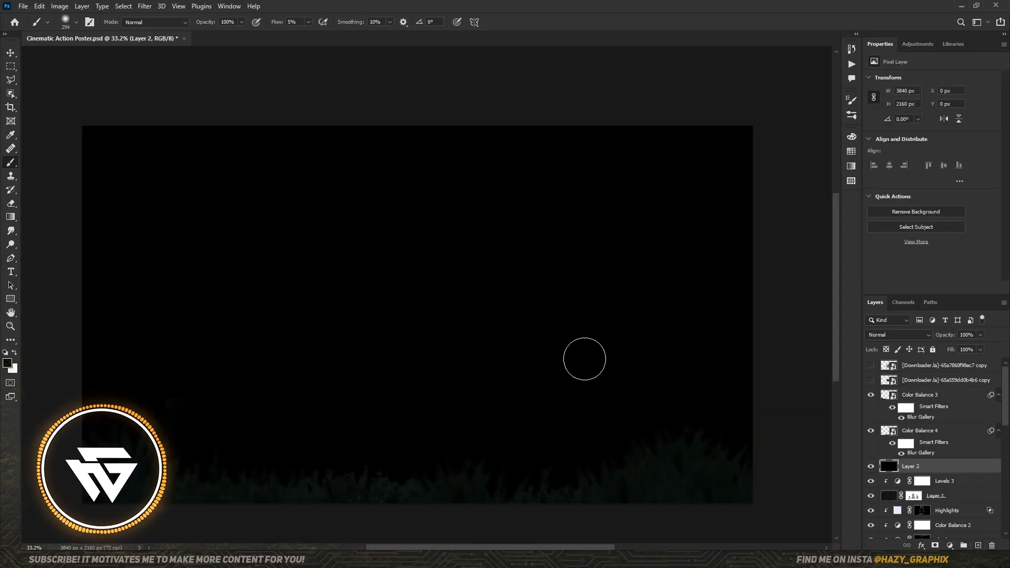
Apply the Mezzotint filter to the black-filled Layer 2
click(145, 6)
mouse_move(226, 185)
click(300, 220)
click(578, 149)
Apply a long diagonal Path Blur to Layer 2 with speed 121% and taper 79%
click(145, 5)
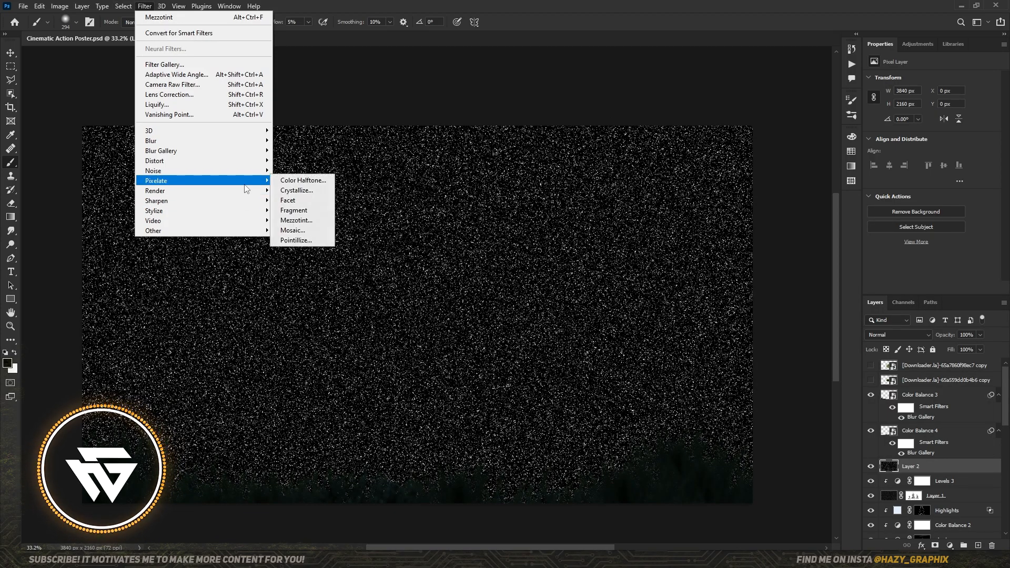
mouse_move(252, 151)
click(306, 179)
drag(445, 293, 495, 469)
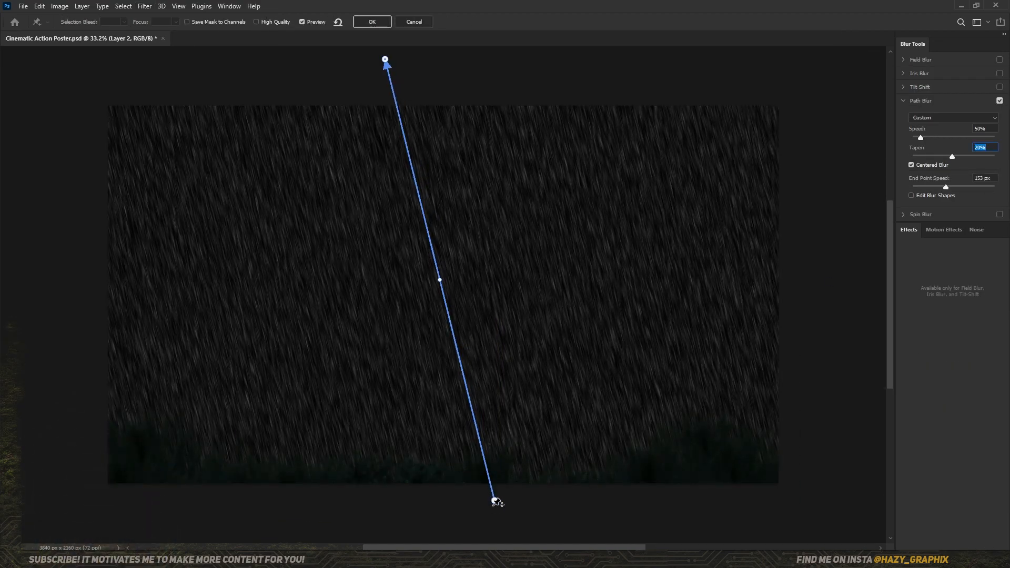
mouse_move(925, 135)
mouse_down()
mouse_move(965, 155)
mouse_move(943, 132)
mouse_up()
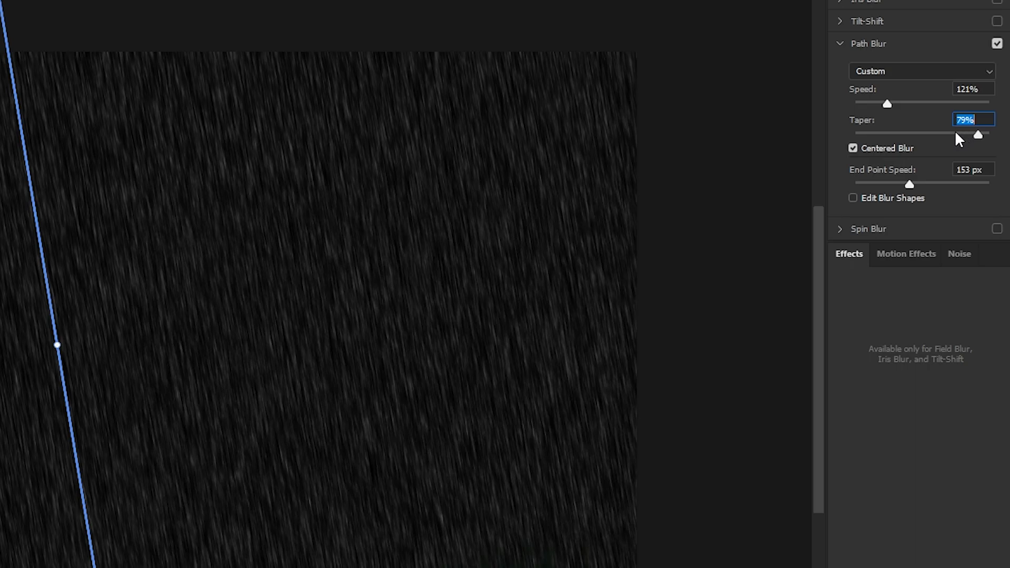
click(376, 26)
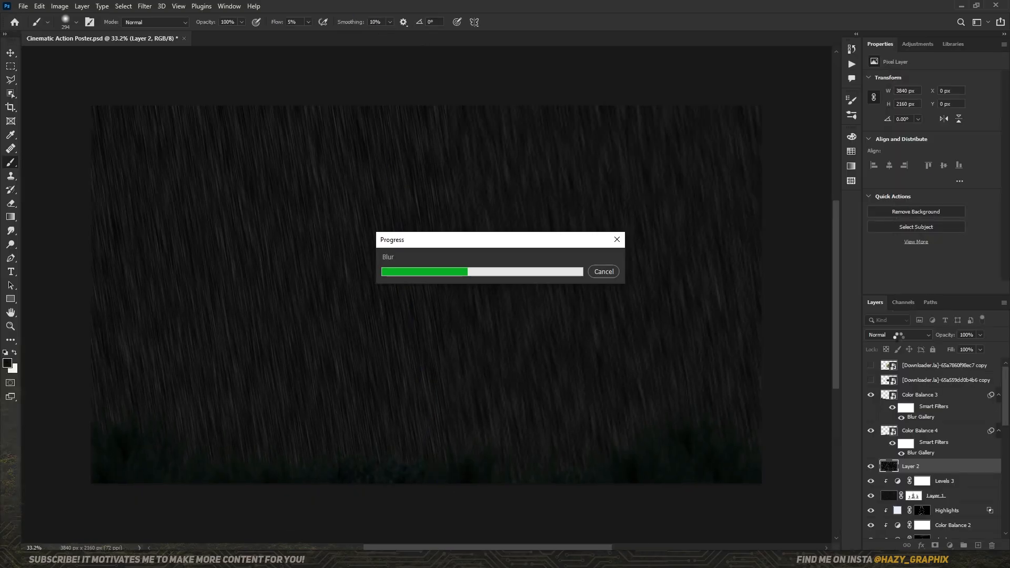
Set Layer 2 to Screen, clip a copy of Levels 3 to it, and raise the copy's black input level
click(896, 335)
click(896, 379)
drag(941, 482, 938, 461)
click(927, 287)
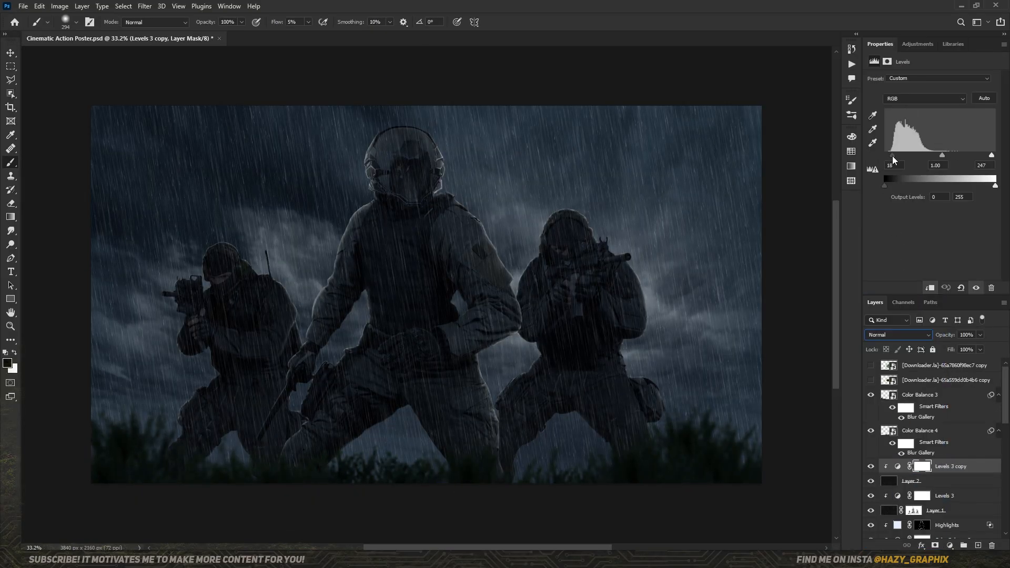
drag(893, 158, 900, 158)
Scale the Layer 2 rain up to 4154 x 2336 px, beyond the canvas edges
click(910, 485)
key(ctrl+t)
scroll(464, 332, down, 2)
drag(710, 149, 732, 137)
key(Return)
scroll(441, 310, up, 3)
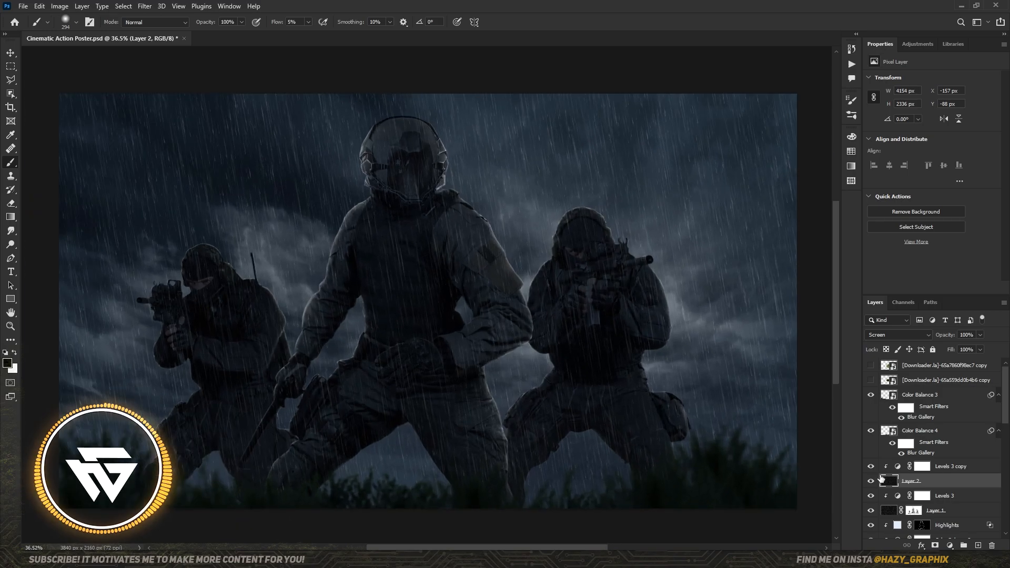
click(897, 467)
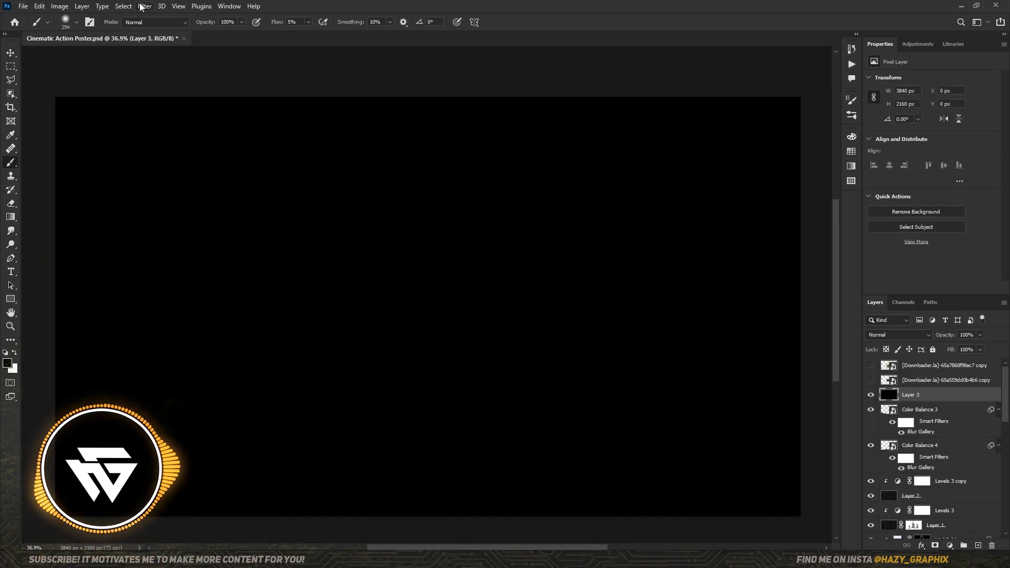
Apply the Mezzotint filter to the black-filled Layer 3
click(145, 6)
mouse_move(199, 180)
click(311, 221)
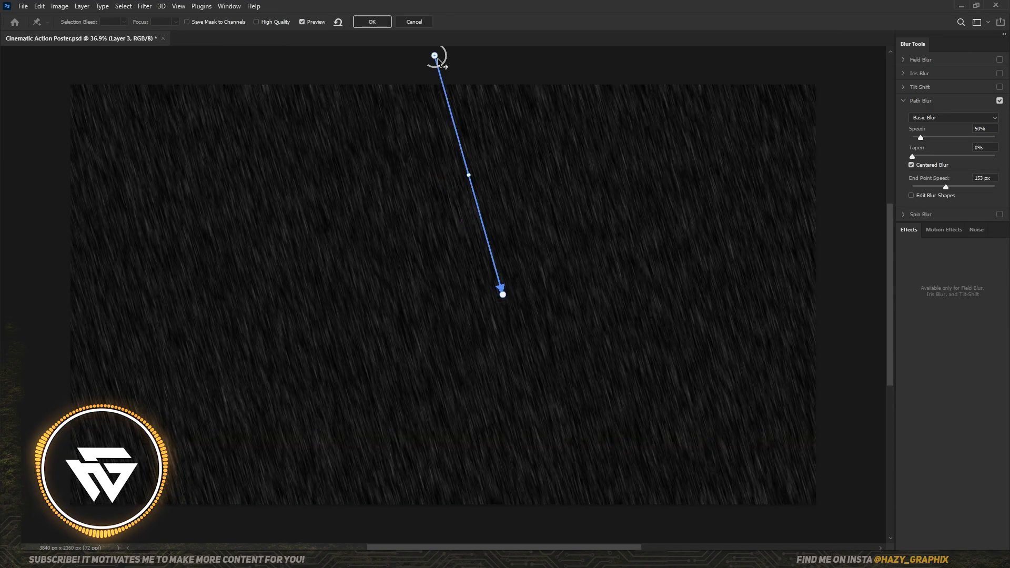
Apply a long, nearly vertical Path Blur to Layer 3 with speed 197% and taper 23%
drag(436, 57, 488, 515)
drag(502, 294, 447, 59)
drag(883, 102, 907, 103)
drag(902, 134, 929, 133)
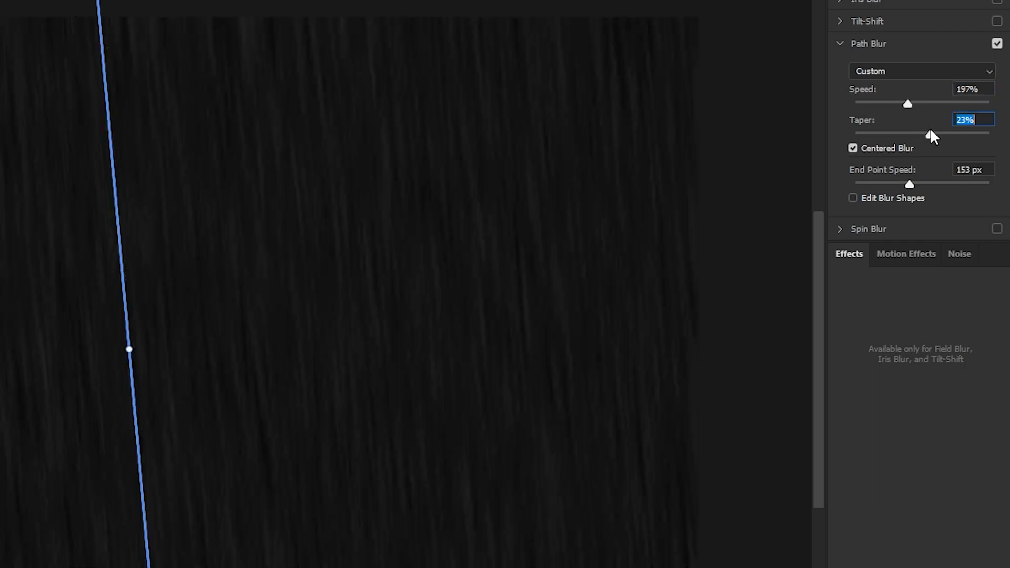
click(361, 22)
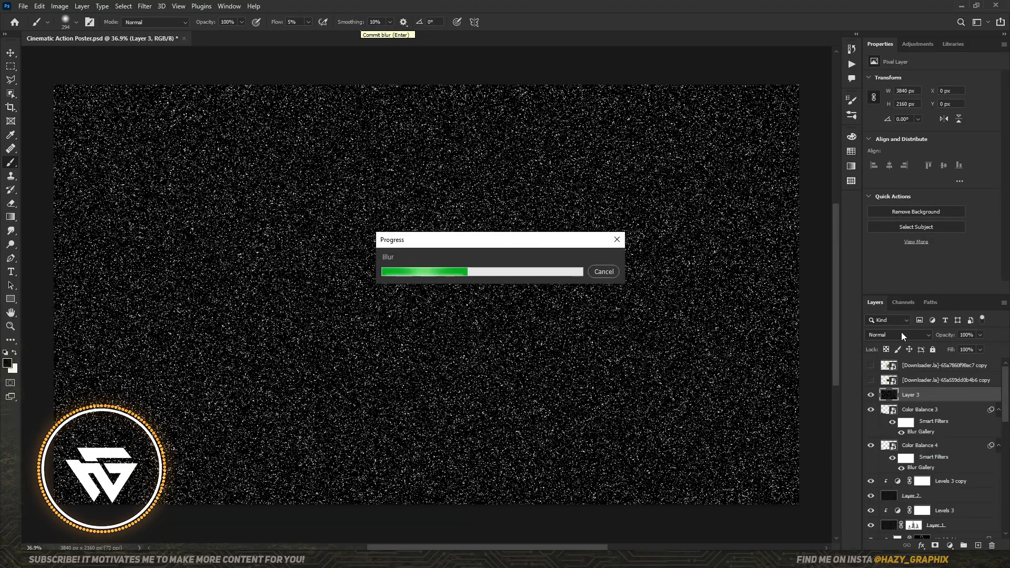
Set Layer 3 to Screen and scale it up to 5588 x 3142 px for larger foreground rain
click(902, 335)
click(913, 411)
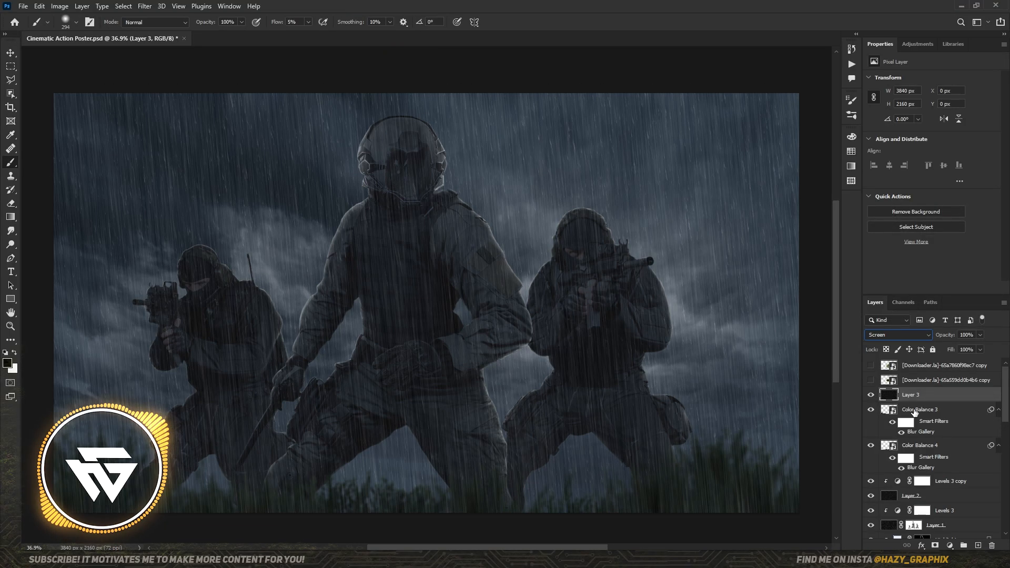
scroll(324, 284, down, 4)
key(ctrl+t)
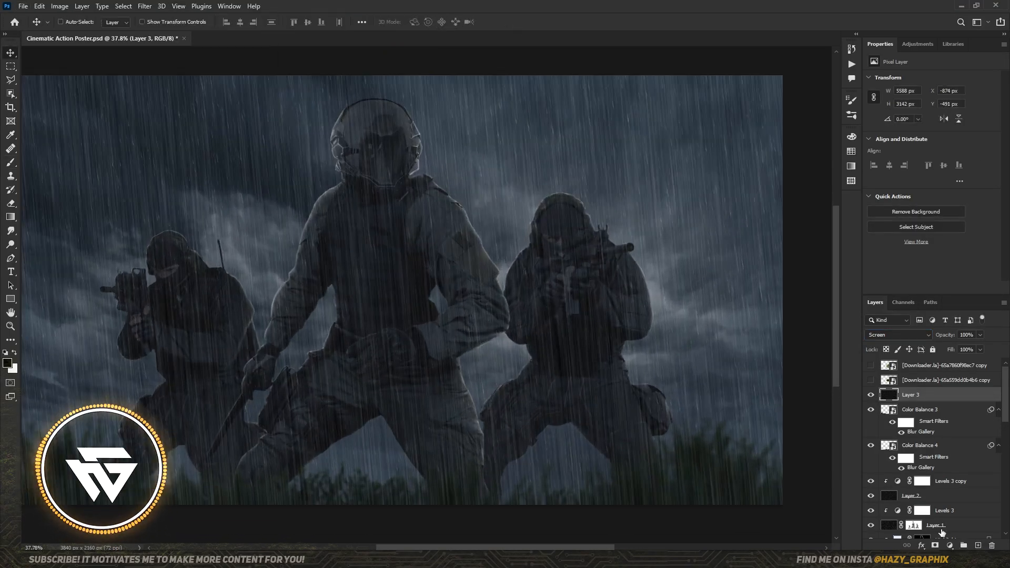
Clip a Levels adjustment to Layer 3 with input black at 29 and input white at 152
click(949, 546)
click(941, 412)
drag(886, 156, 892, 155)
drag(995, 155, 987, 155)
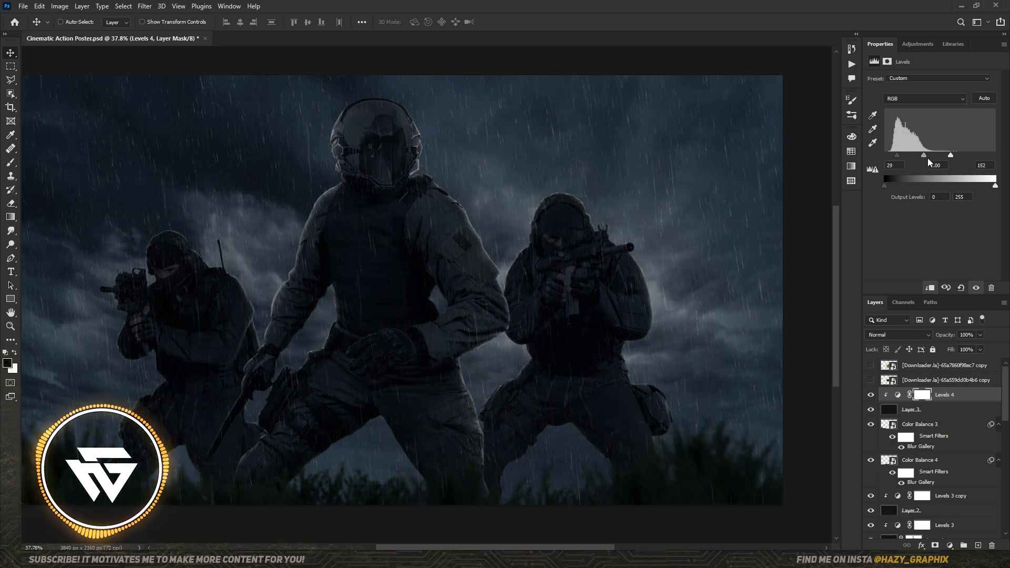
click(912, 409)
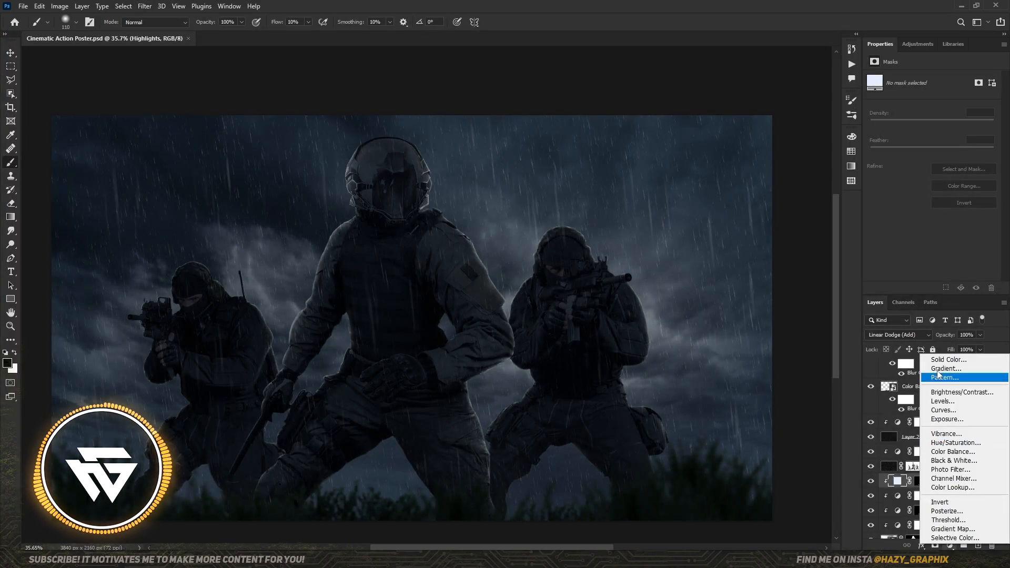
Set up the Plastic Wrap filter with detail 15, adjusting its smoothness and highlight strength for a wet look
click(905, 353)
click(652, 364)
click(885, 364)
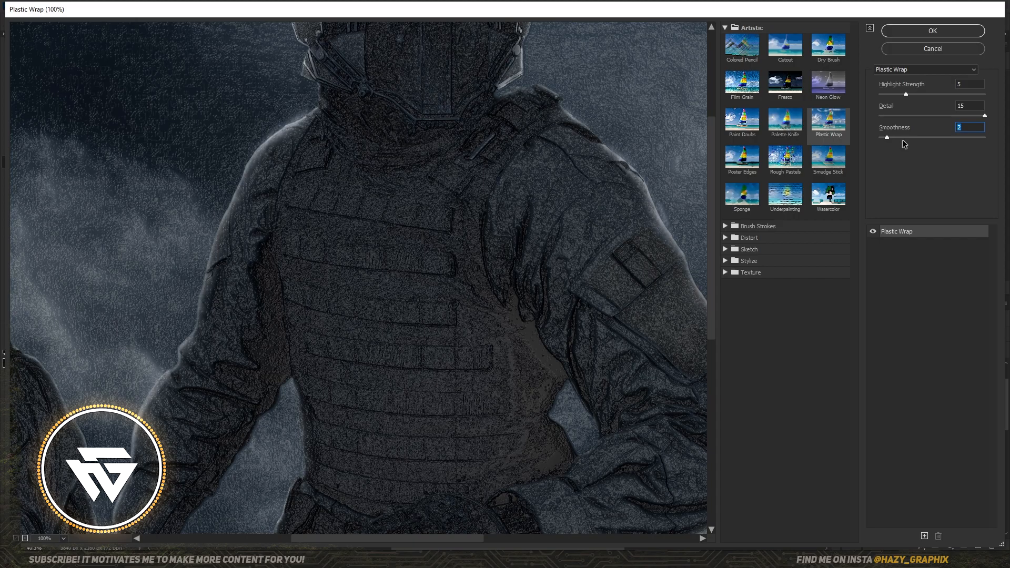
drag(902, 140, 898, 138)
mouse_move(906, 94)
mouse_down()
mouse_move(966, 96)
mouse_move(901, 106)
mouse_up()
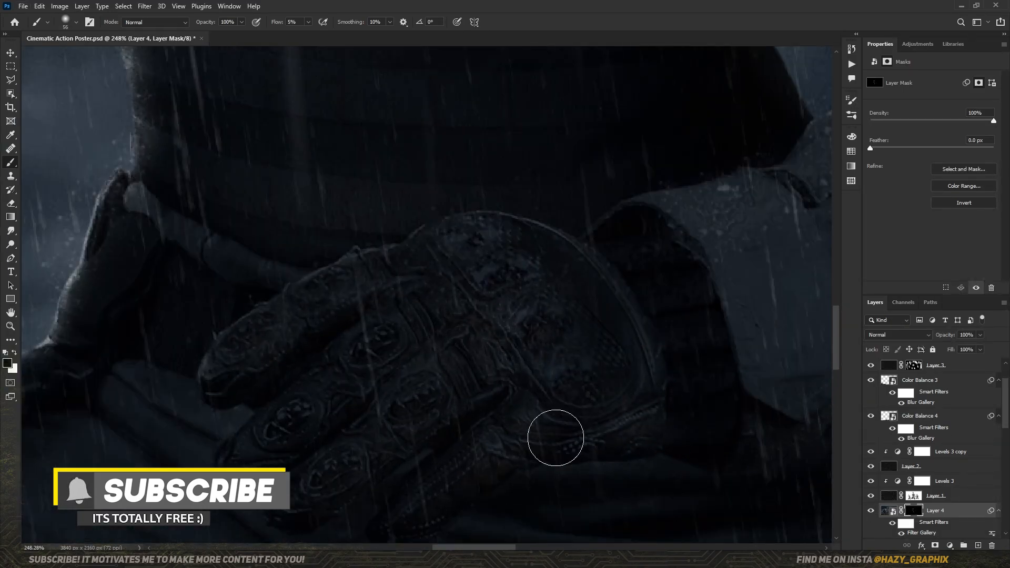
Paint on the Layer 4 mask to reveal the wet texture on the central soldier's thigh below the glove
key(x)
scroll(478, 295, down, 8)
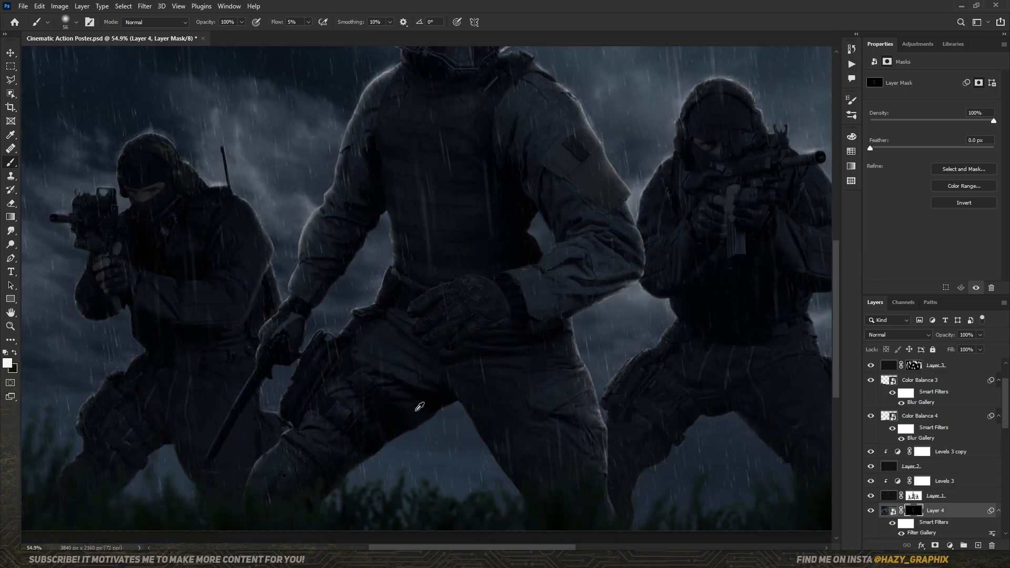
scroll(424, 406, up, 7)
drag(561, 293, 571, 396)
drag(762, 402, 463, 408)
scroll(633, 355, down, 6)
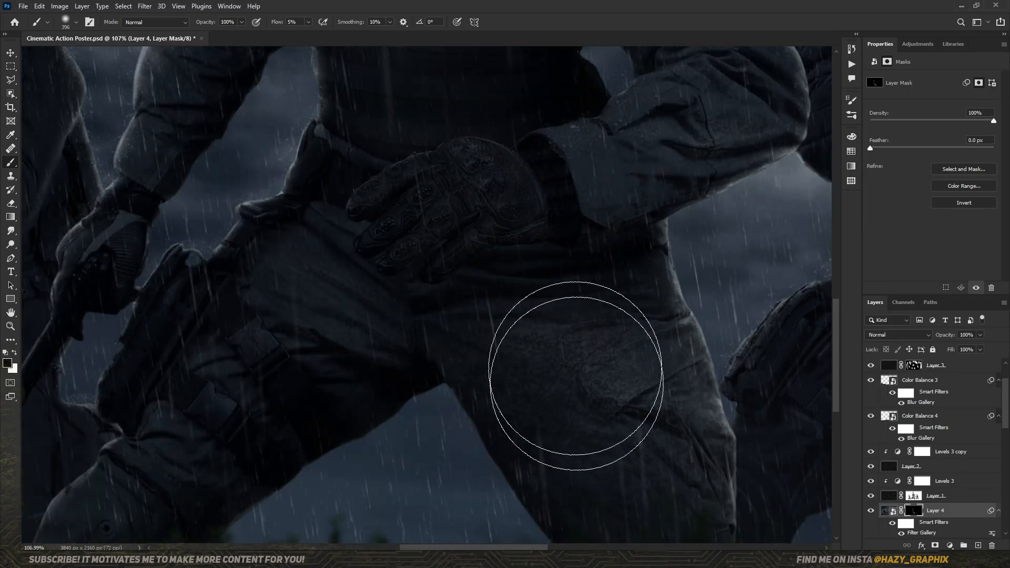
Paint on the Layer 4 mask to bring the wet texture onto the central soldier's vest and upper body
scroll(635, 446, down, 7)
drag(589, 225, 574, 278)
scroll(595, 245, up, 10)
key(x)
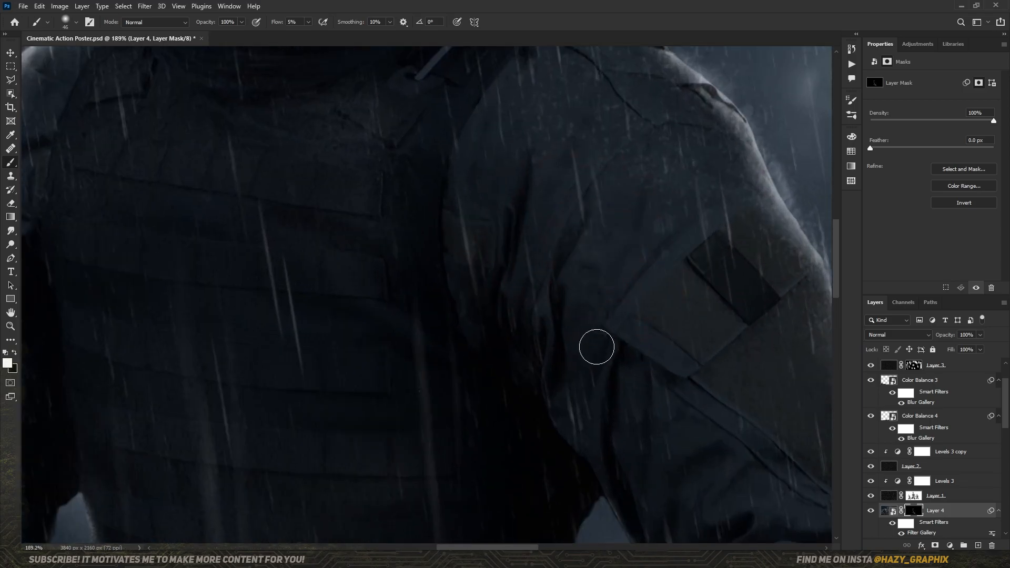
scroll(596, 349, down, 6)
scroll(518, 356, up, 6)
drag(294, 211, 449, 350)
scroll(449, 350, down, 3)
key(x)
scroll(390, 406, up, 3)
key(x)
drag(343, 393, 447, 372)
Reveal the wet texture on the rear soldier aiming his rifle beside the central soldier's bent arm, including the trousers, through the Layer 4 mask
scroll(447, 371, down, 5)
mouse_move(526, 157)
mouse_down()
mouse_move(526, 282)
mouse_move(421, 421)
mouse_up()
drag(526, 447, 494, 158)
drag(493, 376, 289, 429)
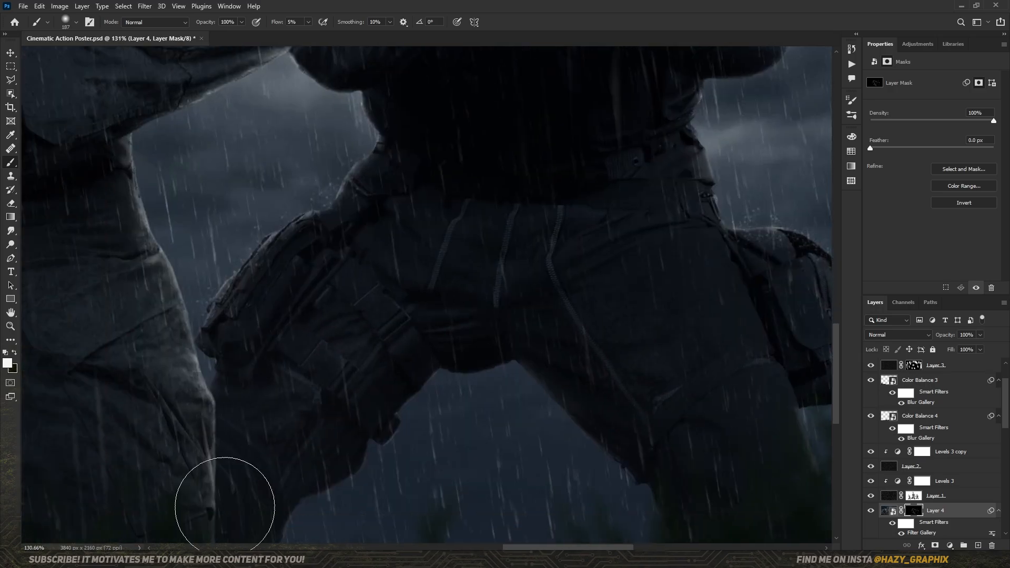
scroll(288, 429, down, 3)
drag(263, 252, 494, 310)
scroll(349, 304, up, 3)
Extend the wet texture across the knife-side rear soldier and the central soldier on the Layer 4 mask, and compare with the layer hidden
drag(236, 395, 678, 195)
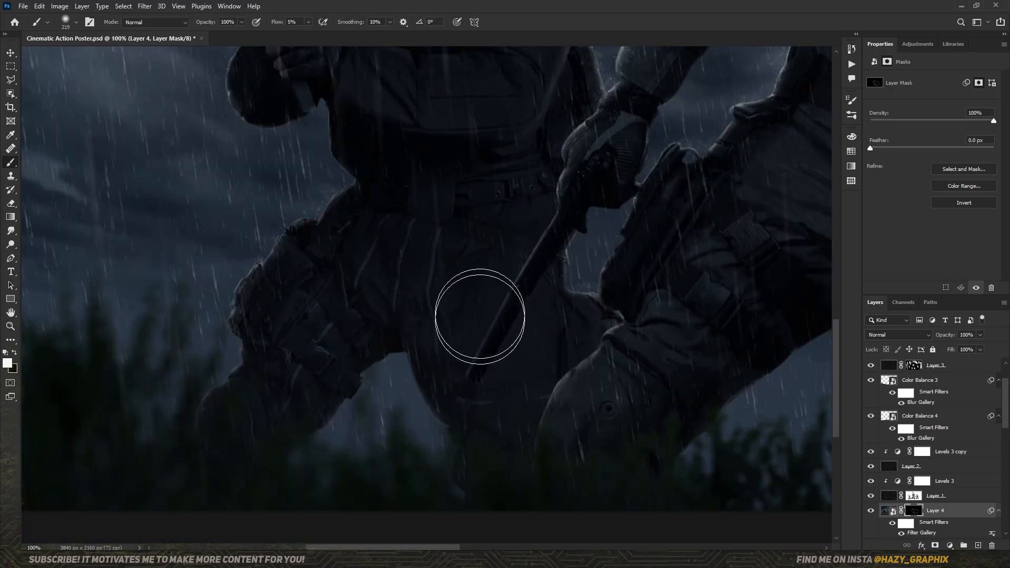
drag(400, 68, 490, 410)
scroll(426, 268, down, 6)
drag(662, 259, 597, 261)
scroll(591, 211, up, 9)
drag(545, 286, 511, 289)
scroll(503, 266, down, 4)
drag(400, 131, 489, 265)
scroll(429, 179, up, 4)
scroll(526, 144, down, 4)
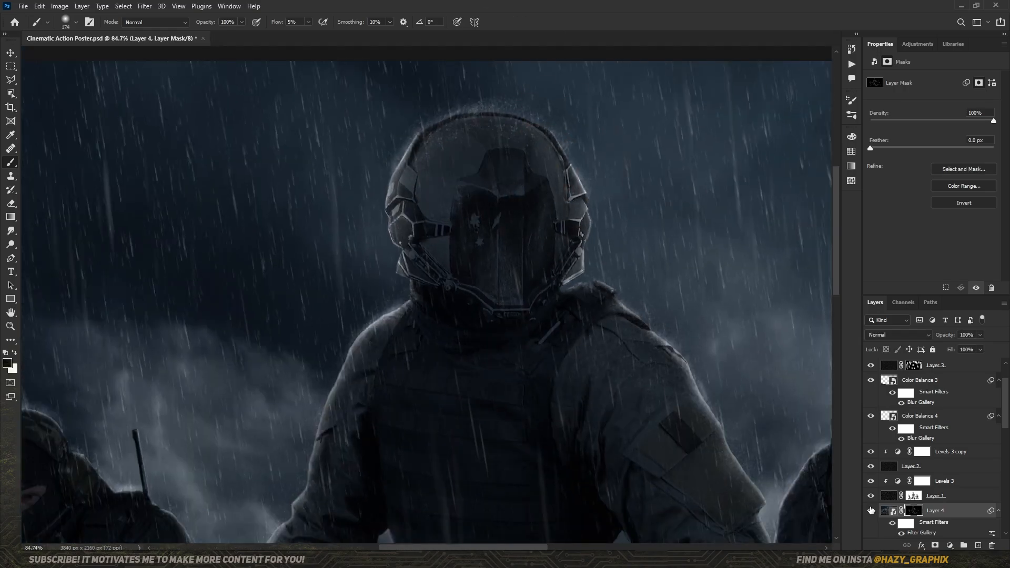
click(871, 511)
key(x)
scroll(489, 236, down, 4)
Add a dark Solid Color fill layer above Levels 4 and invert its mask to hide the fill
click(950, 546)
click(932, 385)
click(728, 491)
click(886, 365)
key(ctrl+i)
Paint the Color Fill 5 mask with a large soft brush to darken the poster's outer edges, correcting it around the figures
drag(735, 410, 661, 426)
mouse_move(684, 489)
mouse_down()
mouse_move(705, 101)
mouse_move(684, 58)
mouse_up()
mouse_move(652, 505)
mouse_down()
mouse_move(451, 519)
mouse_move(158, 505)
mouse_up()
mouse_move(157, 400)
mouse_down()
mouse_move(99, 451)
mouse_move(121, 137)
mouse_up()
scroll(453, 144, up, 5)
scroll(453, 145, up, 5)
key(x)
mouse_move(394, 136)
mouse_down()
mouse_move(568, 196)
mouse_move(524, 122)
mouse_up()
scroll(551, 164, down, 8)
scroll(551, 165, up, 1)
key(x)
drag(589, 115, 564, 38)
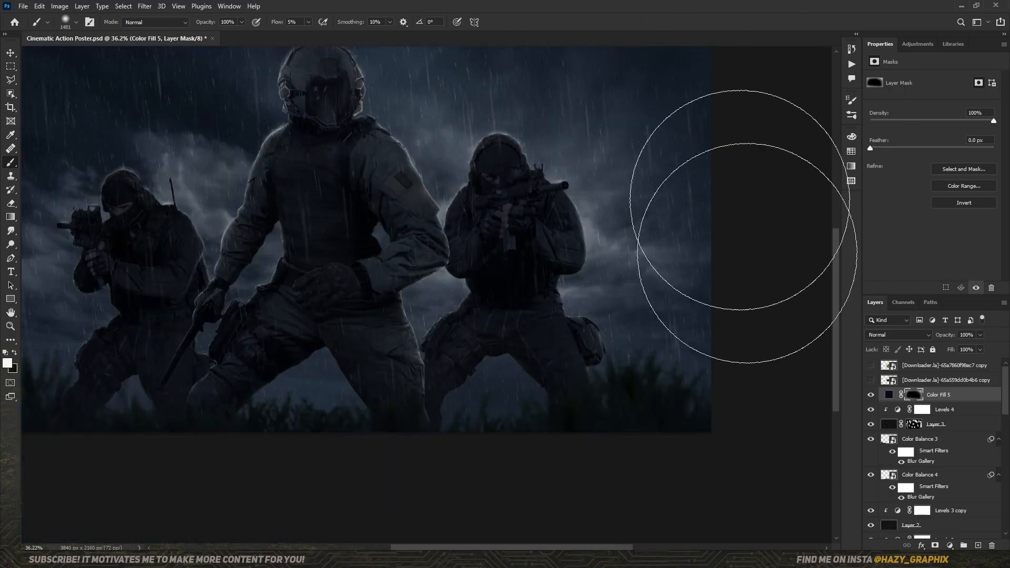
Refine the Color Fill 5 mask along the lower part and corners of the poster, and readjust its dark fill color
drag(149, 408, 306, 408)
scroll(307, 408, up, 2)
key(x)
drag(261, 323, 316, 373)
scroll(316, 372, down, 2)
key(x)
drag(749, 491, 671, 415)
scroll(559, 399, up, 1)
double_click(889, 394)
click(728, 491)
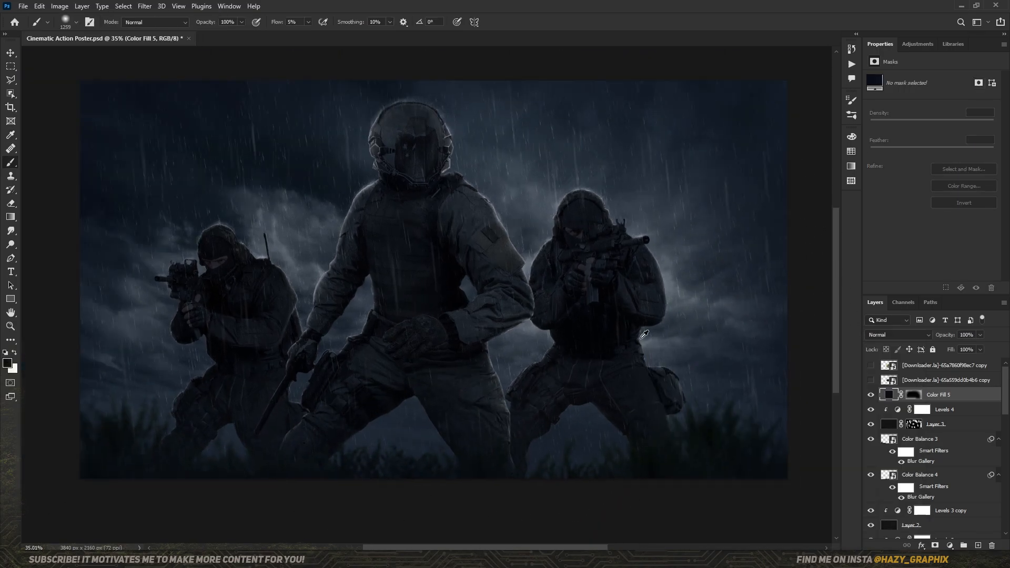
Apply Camera Raw to the merged image with highlights +11, texture +36 and clarity +21, and adjust its tone curve
key(ctrl+shift+a)
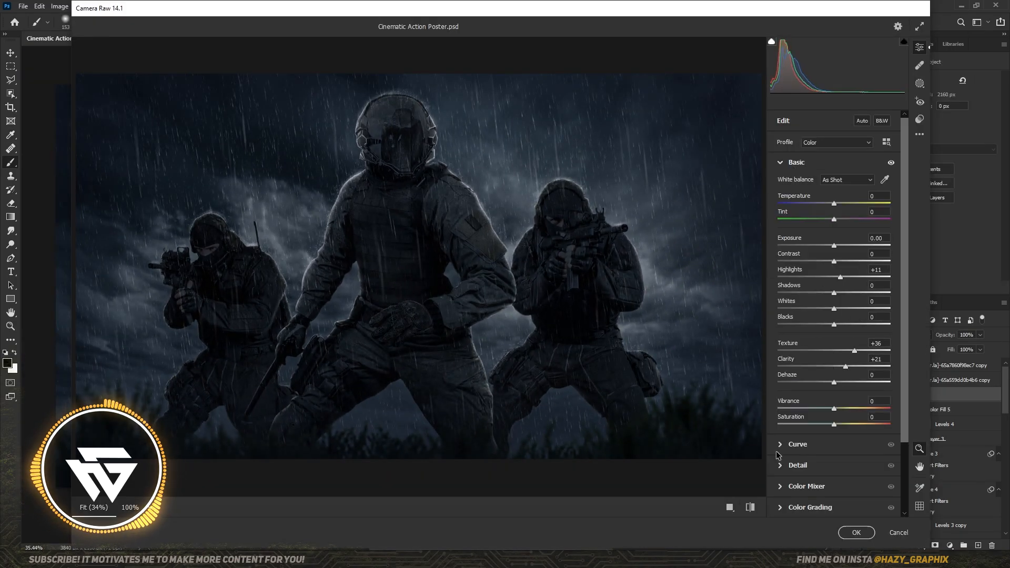
click(780, 445)
click(806, 409)
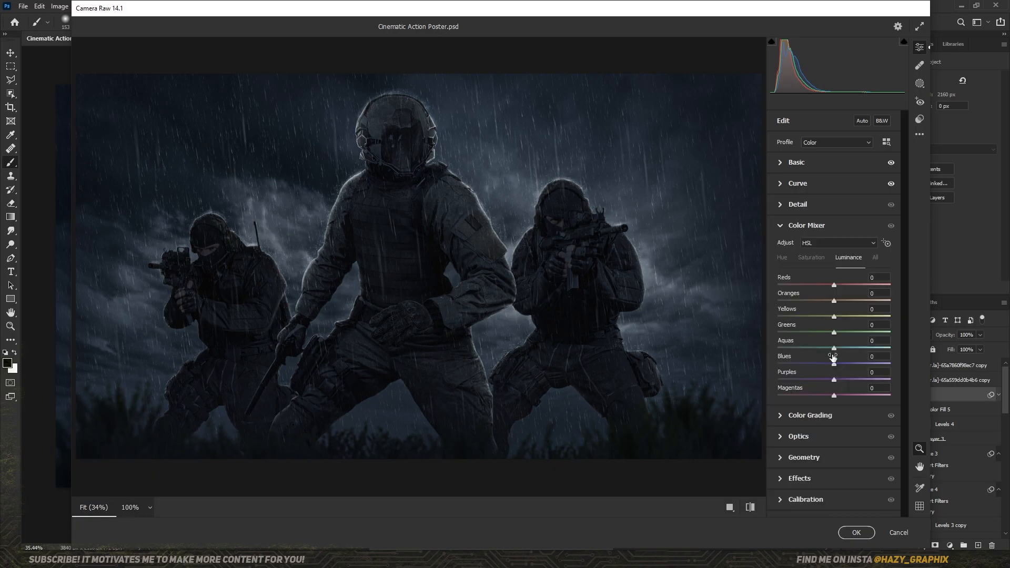
Color grade the midtones with hue 55 and saturation 7, and set the vignetting to -6
click(807, 417)
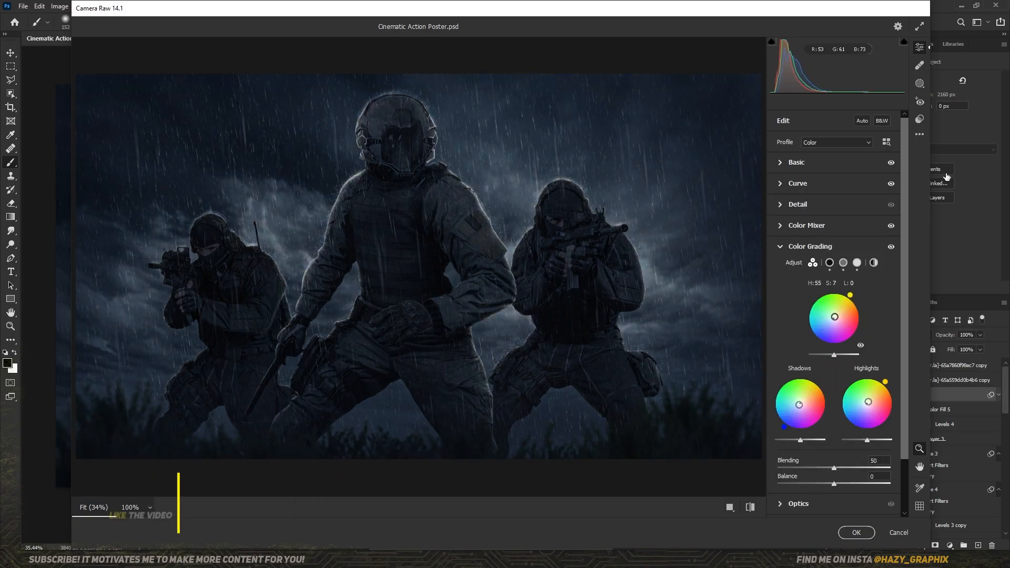
scroll(873, 404, down, 3)
click(801, 486)
drag(833, 356, 828, 367)
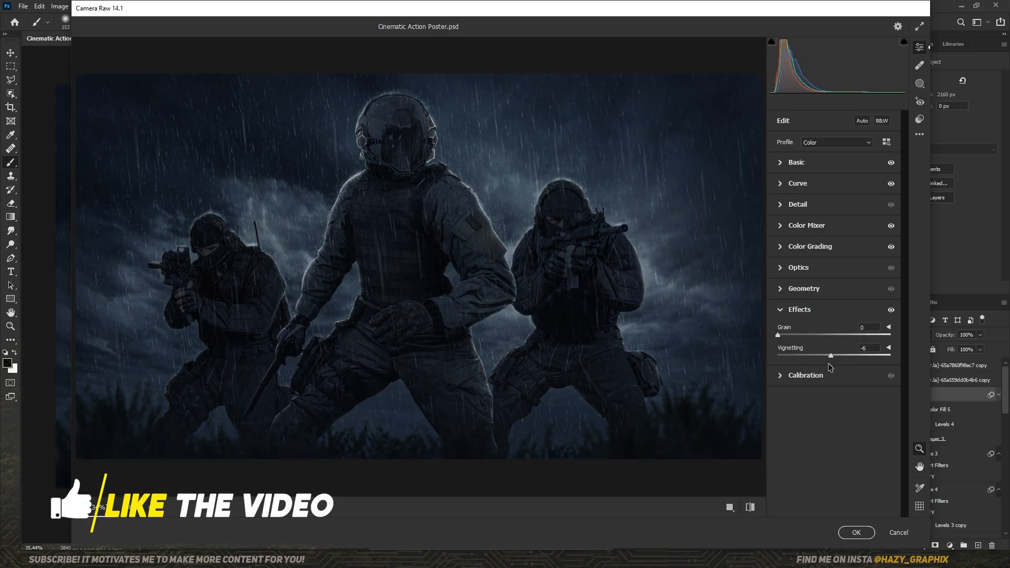
Refine the Camera Raw point curve, with the shadow point at input 65 and output 58
click(831, 375)
scroll(836, 459, up, 1)
click(797, 183)
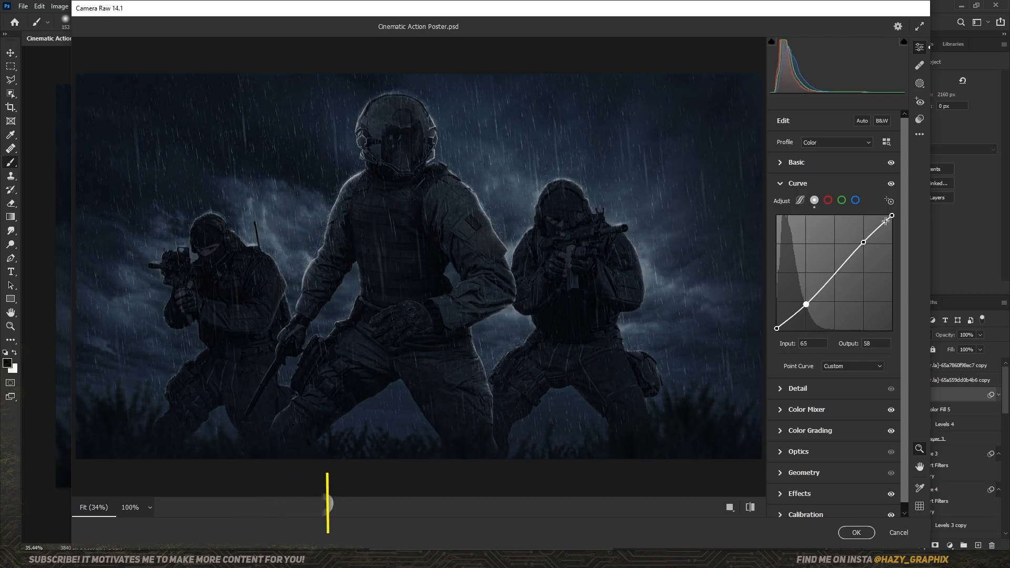